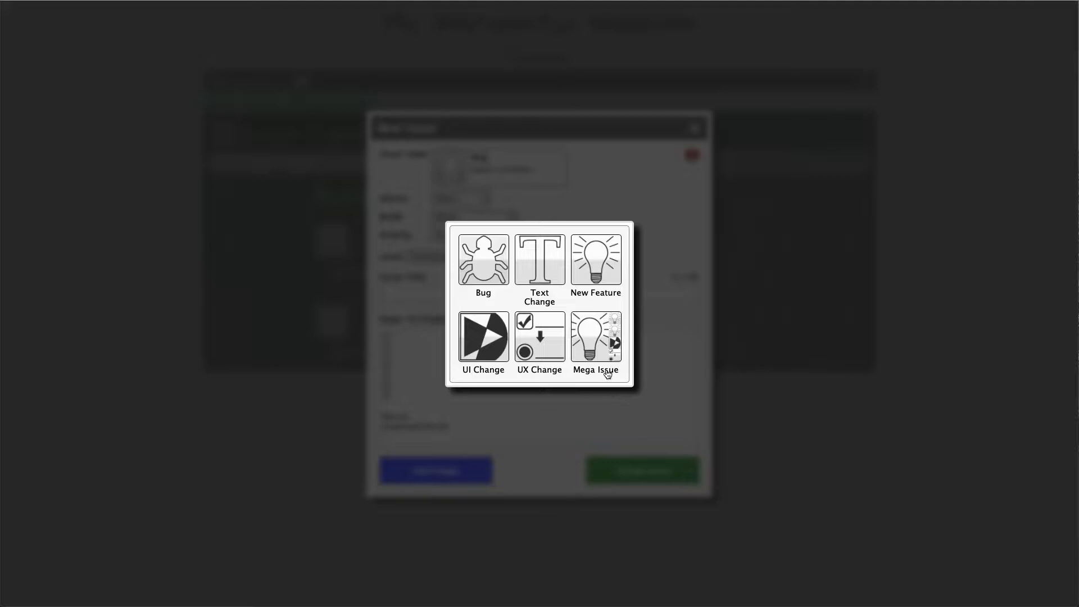
Make the new issue a Mega Issue for build 0.0.1 with the colourful cats picture as its background
{"action": "left_click", "coordinate": [599, 323]}
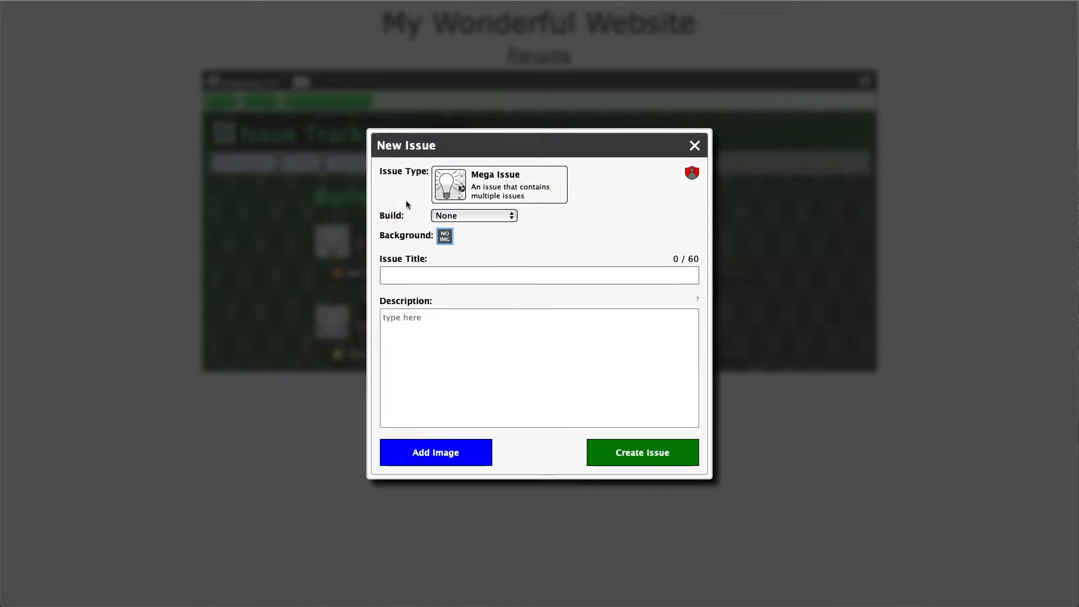
{"action": "left_click", "coordinate": [487, 216]}
{"action": "left_click", "coordinate": [469, 228]}
{"action": "left_click", "coordinate": [443, 239]}
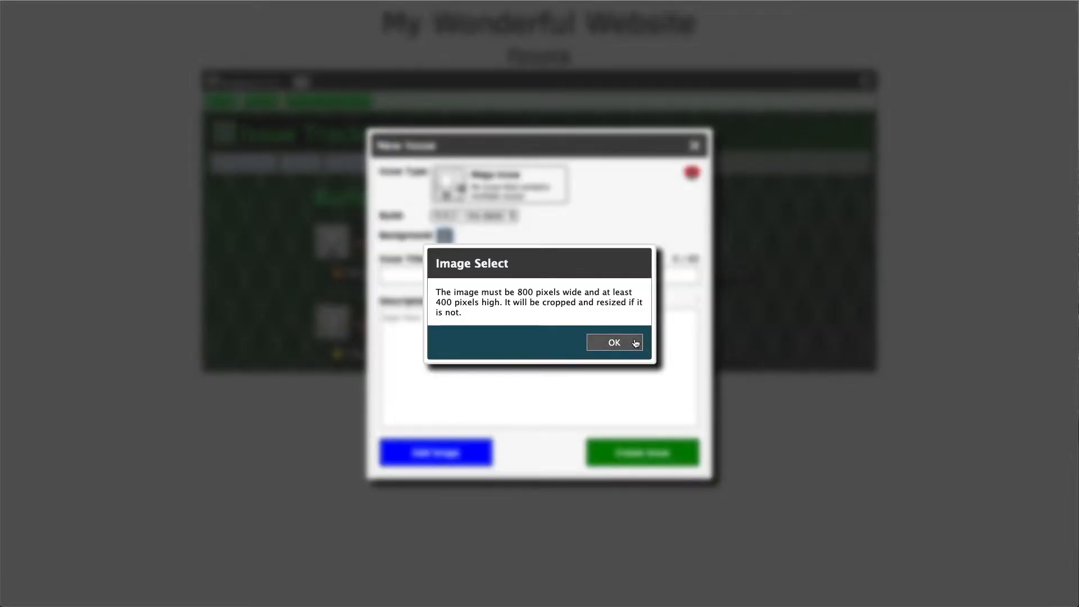
{"action": "left_click", "coordinate": [635, 343]}
{"action": "left_click", "coordinate": [488, 178]}
{"action": "double_click", "coordinate": [487, 179]}
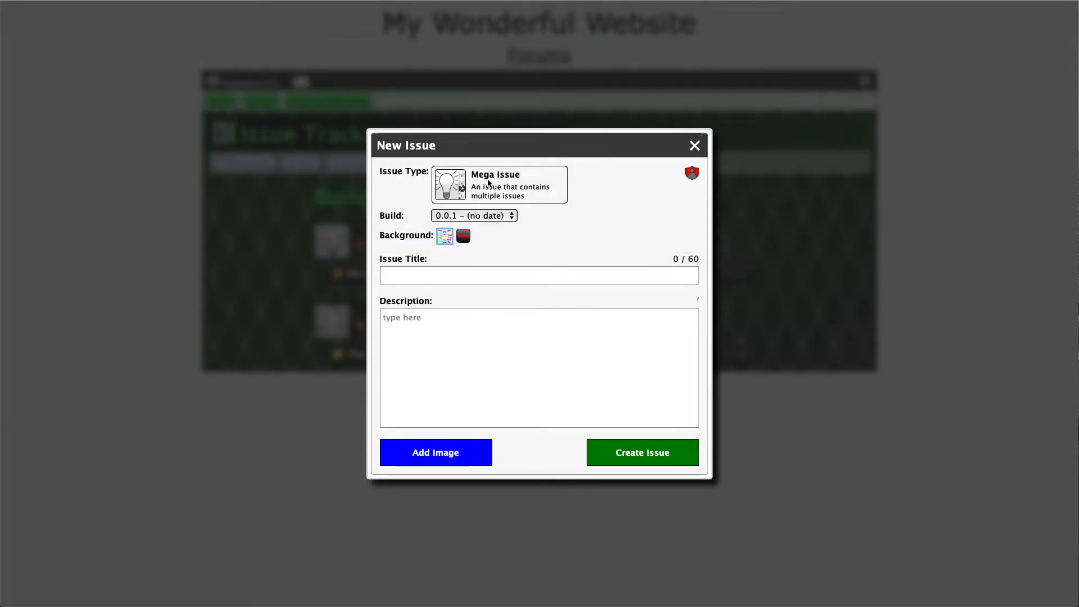
Title the mega issue "Prepare Yourselves for a Deluge of Cats"
{"action": "left_click", "coordinate": [453, 279]}
{"action": "type", "text": "Prepare Your"}
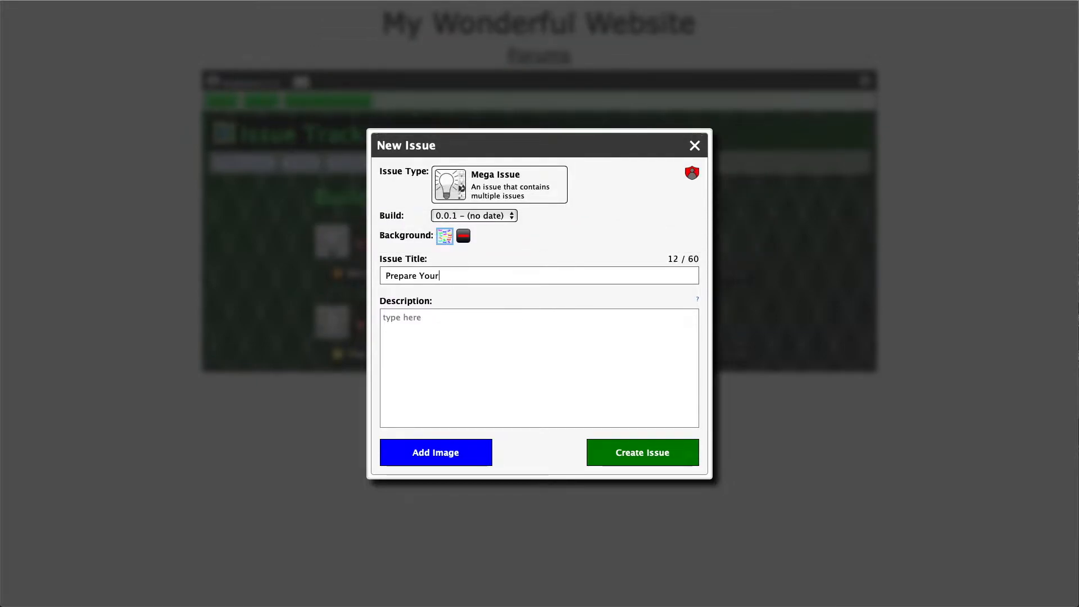
{"action": "type", "text": "selves for a Deluge of"}
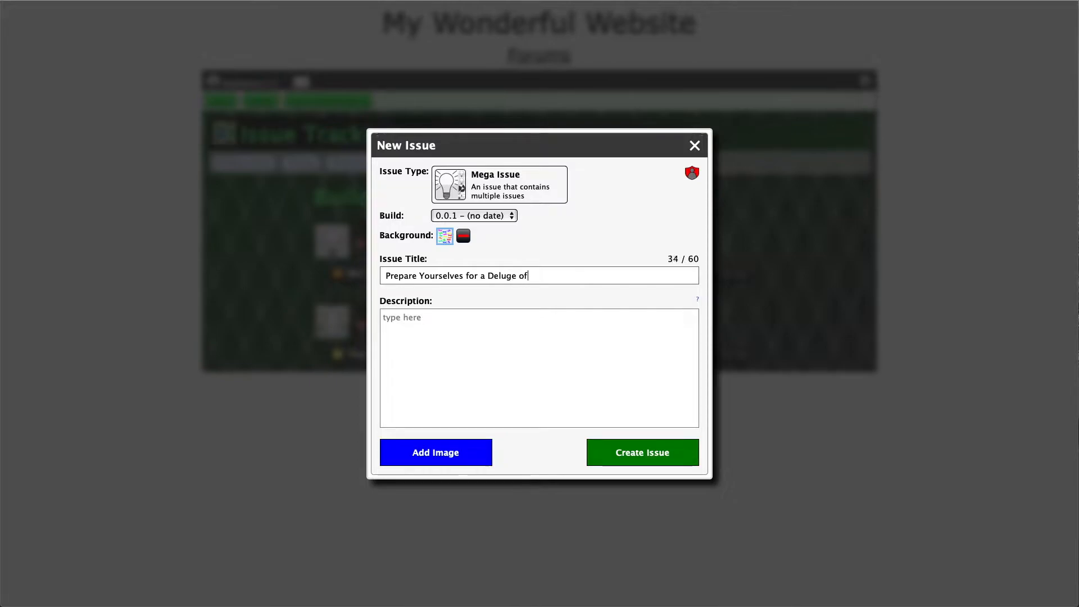
{"action": "type", "text": " Cats"}
Describe the issue as "You love cats and so do we. That's why we are adding approximately one billion cats. Meow!" and create it
{"action": "key", "text": "Tab"}
{"action": "type", "text": "You love cats and so do we. That's why we are adding approximately one billion cats. Meow!"}
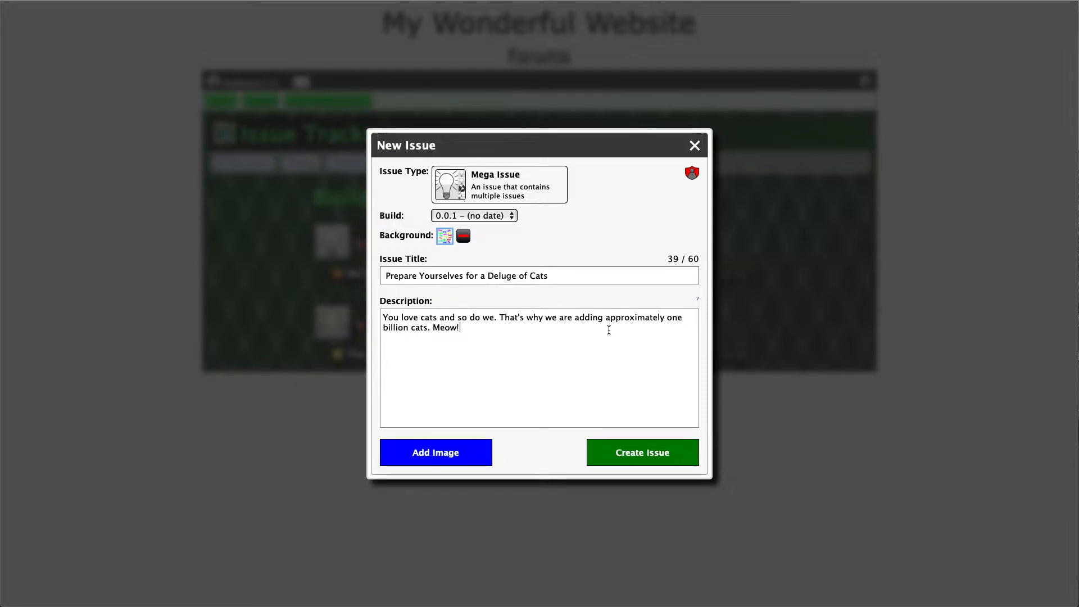
{"action": "left_click", "coordinate": [666, 461]}
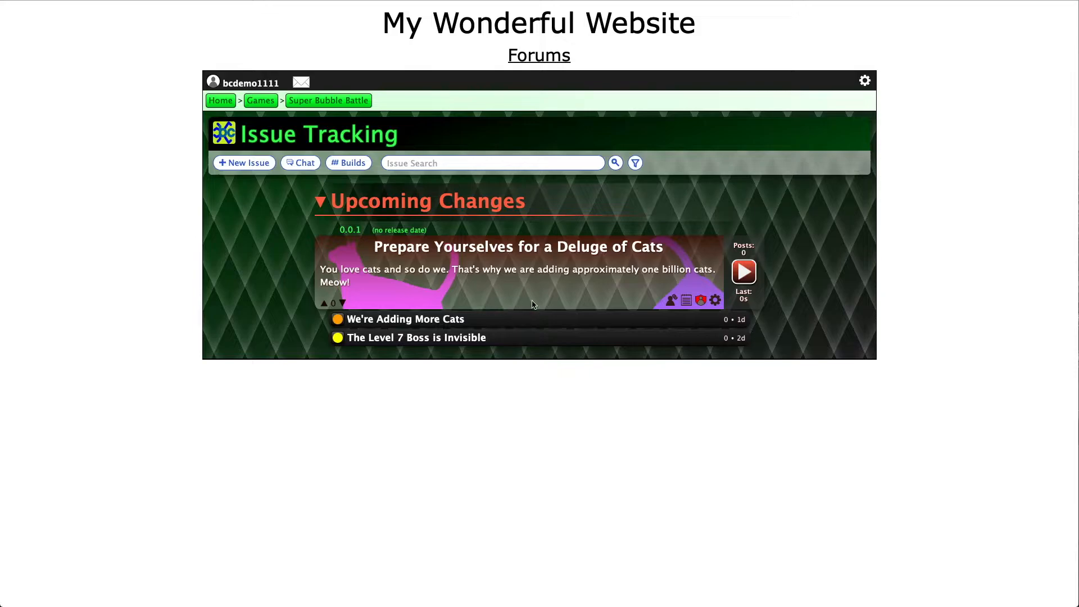
Add the existing issue "We're Adding More Cats" as a sub-issue of "Prepare Yourselves for a Deluge of Cats"
{"action": "left_click", "coordinate": [716, 300]}
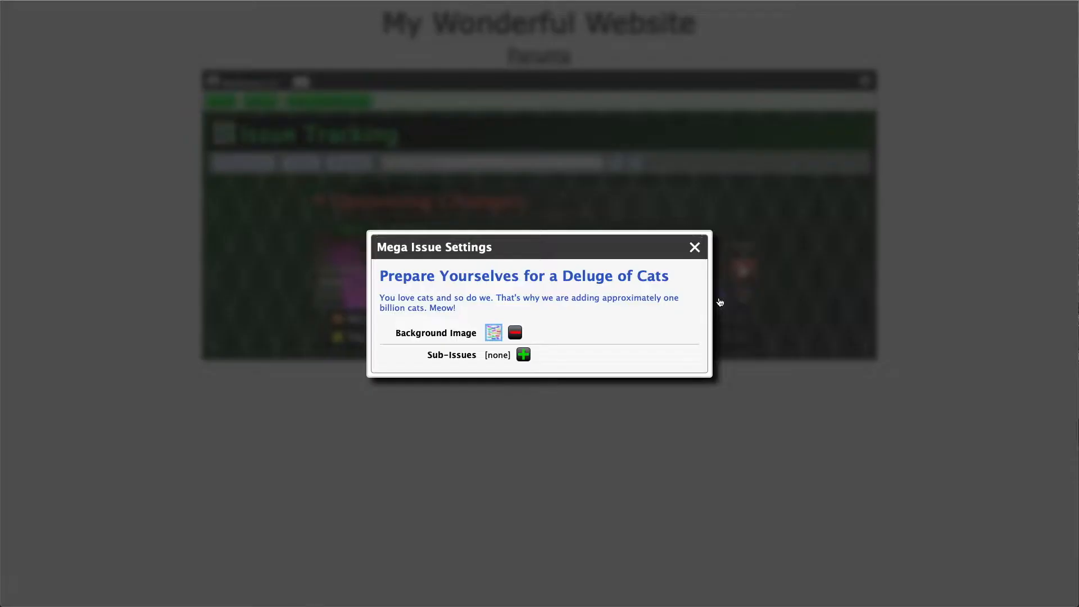
{"action": "left_click", "coordinate": [523, 357]}
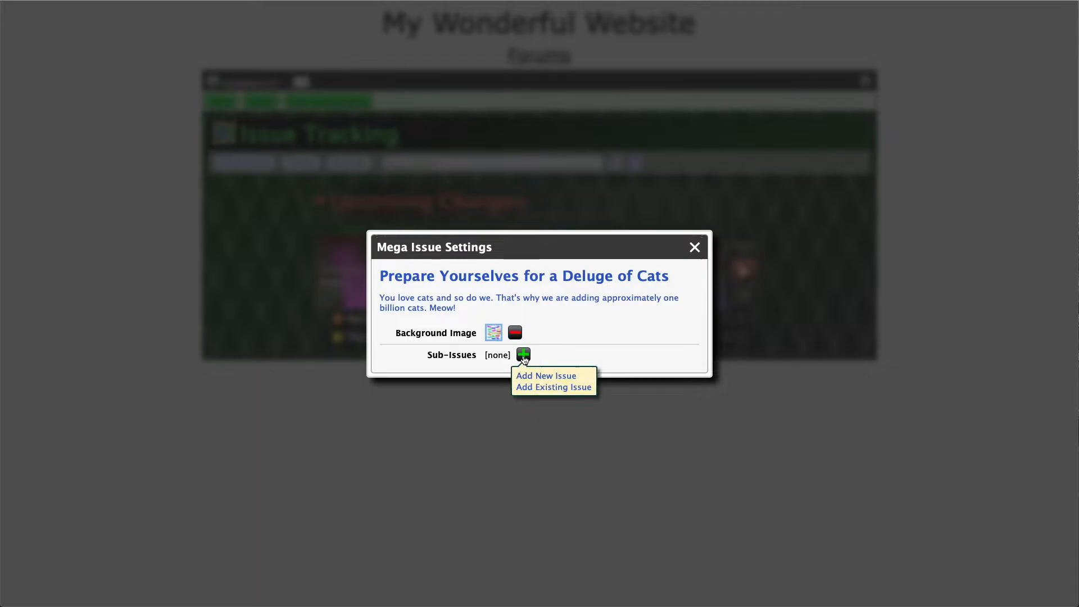
{"action": "left_click", "coordinate": [553, 387]}
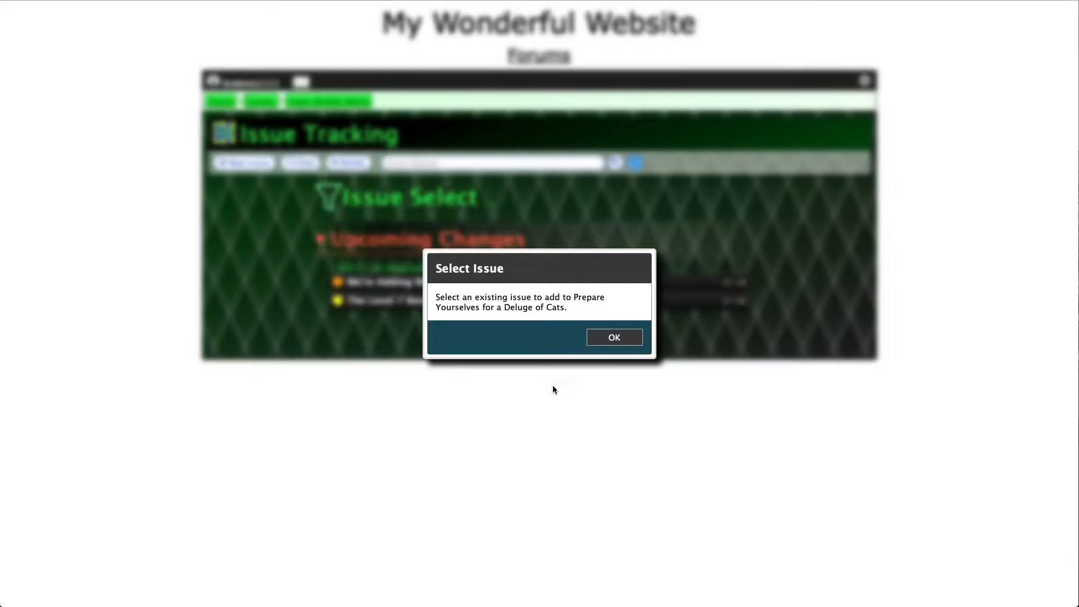
{"action": "left_click", "coordinate": [608, 341]}
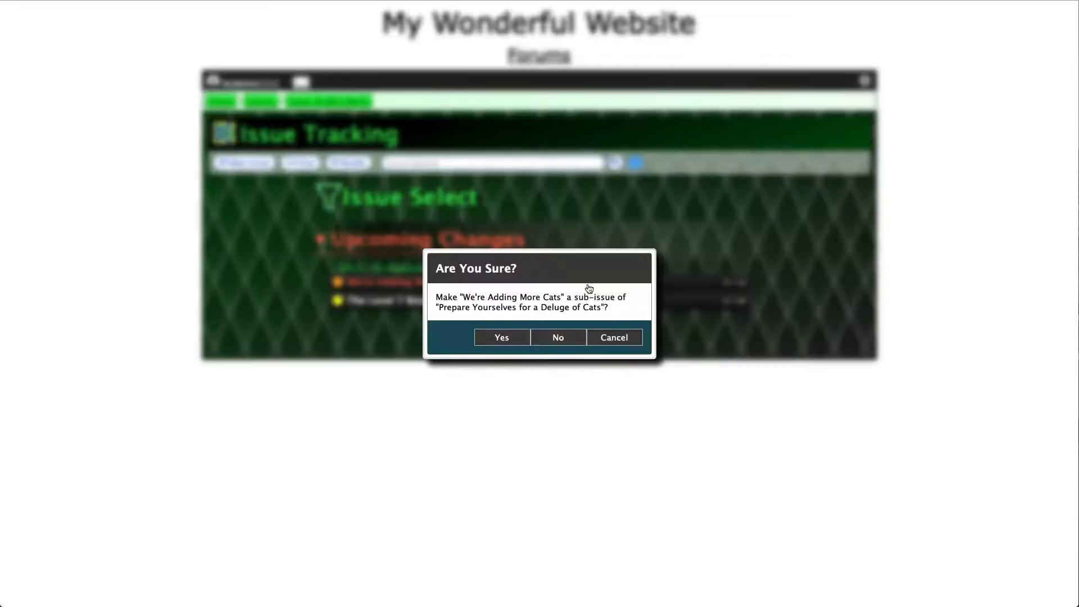
{"action": "left_click", "coordinate": [501, 338]}
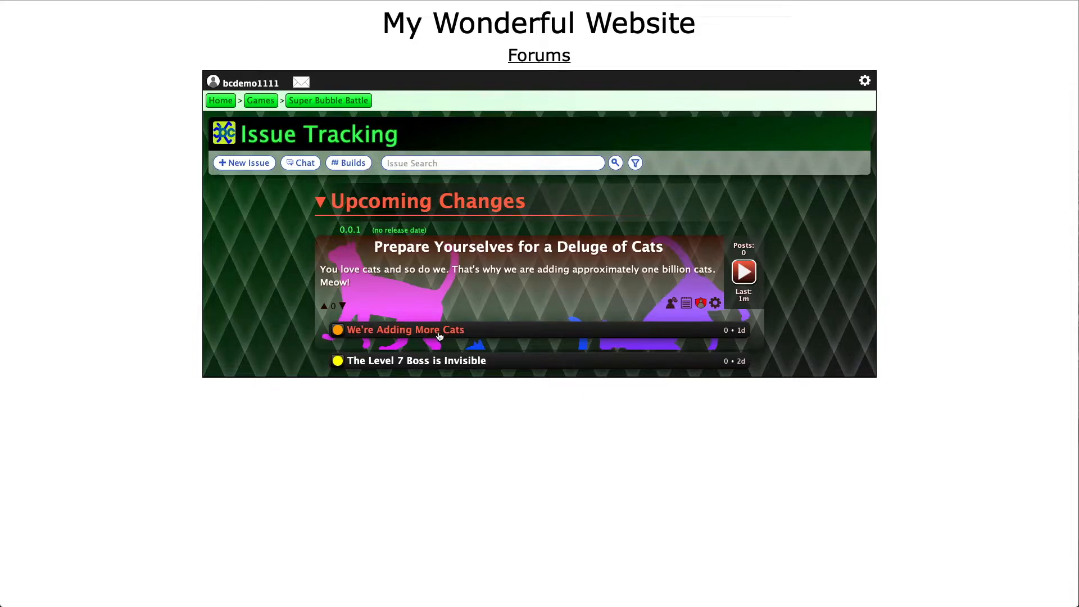
Rename the sub-issue "We're Adding More Cats" to "Tons of Cats Will Be In the Home Village" and return to the issue list
{"action": "left_click", "coordinate": [585, 336]}
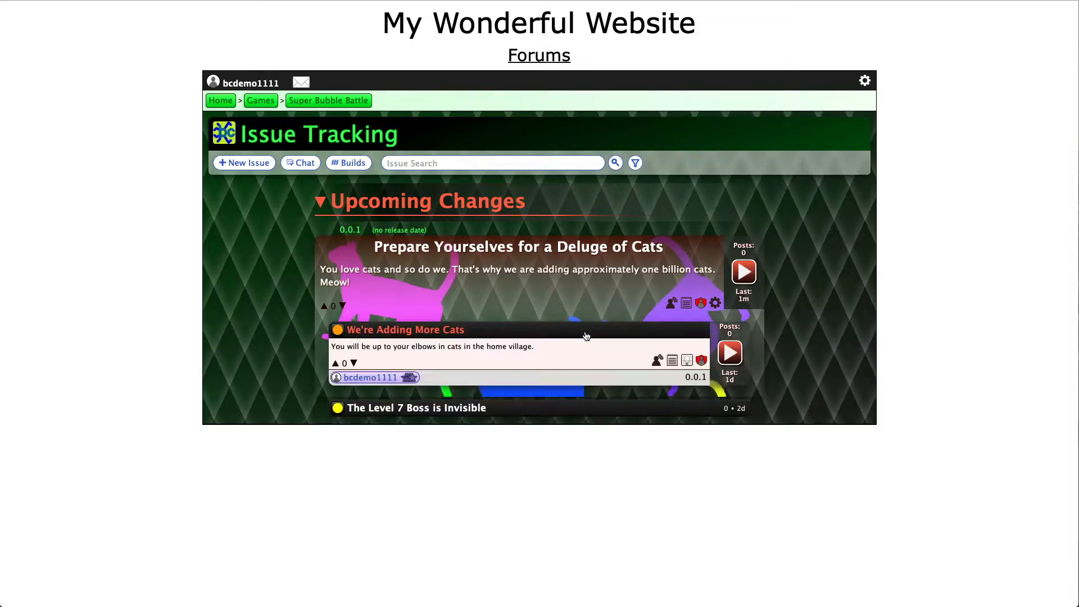
{"action": "left_click", "coordinate": [730, 353]}
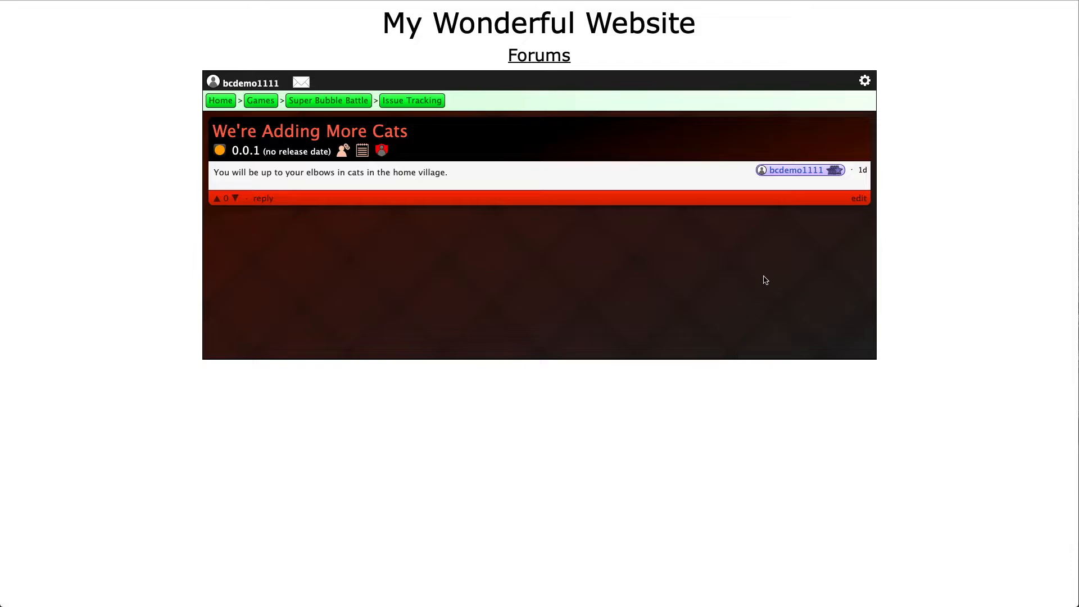
{"action": "left_click", "coordinate": [859, 198]}
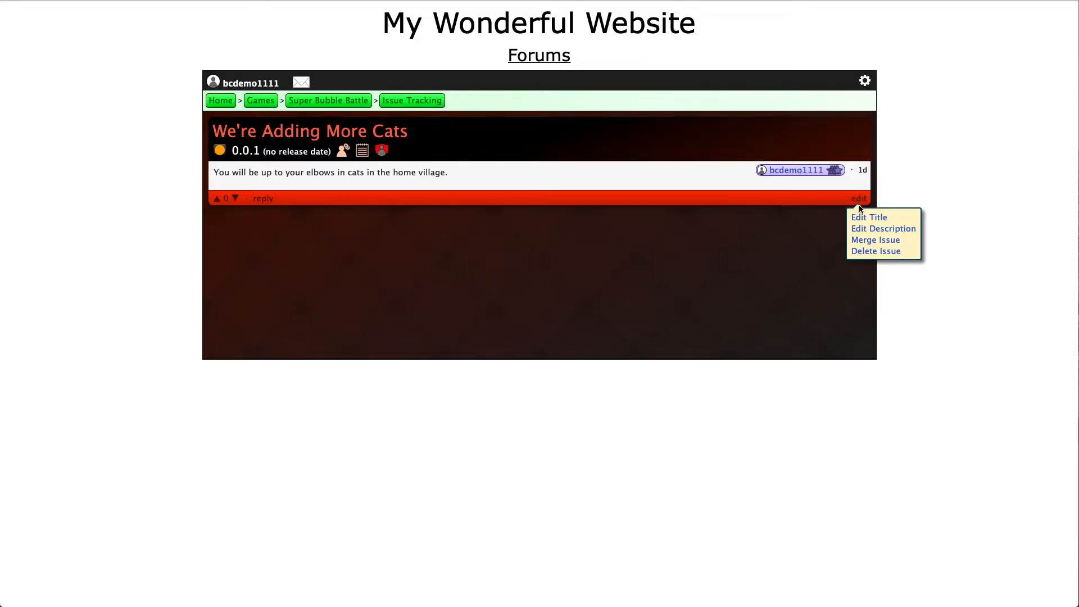
{"action": "left_click", "coordinate": [861, 219]}
{"action": "left_click_drag", "start_coordinate": [614, 291], "coordinate": [423, 292]}
{"action": "type", "text": "Tons of C"}
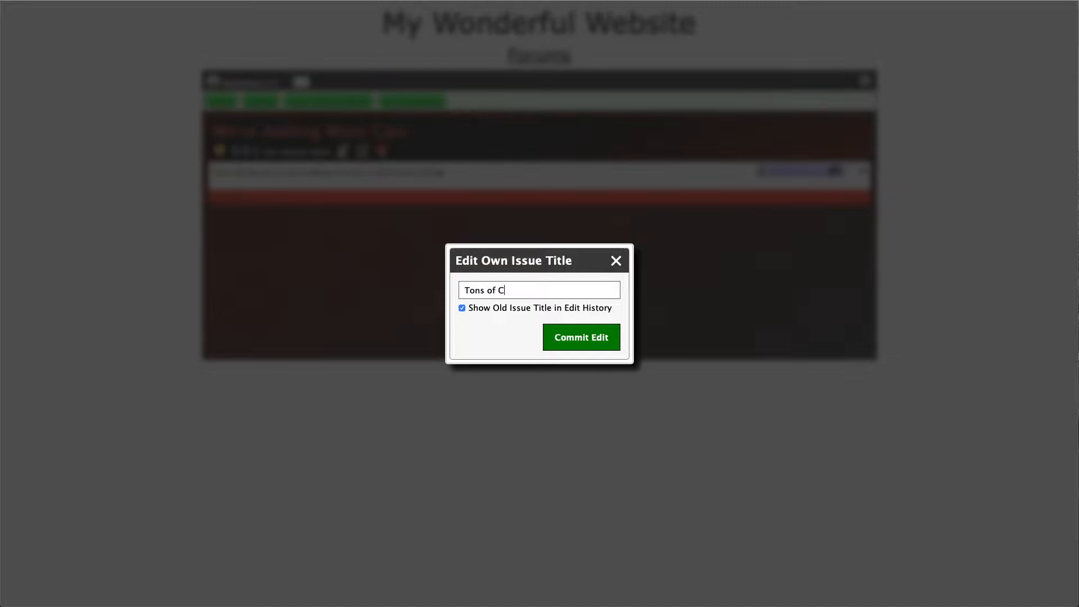
{"action": "type", "text": "ats Will Be In the Home Village"}
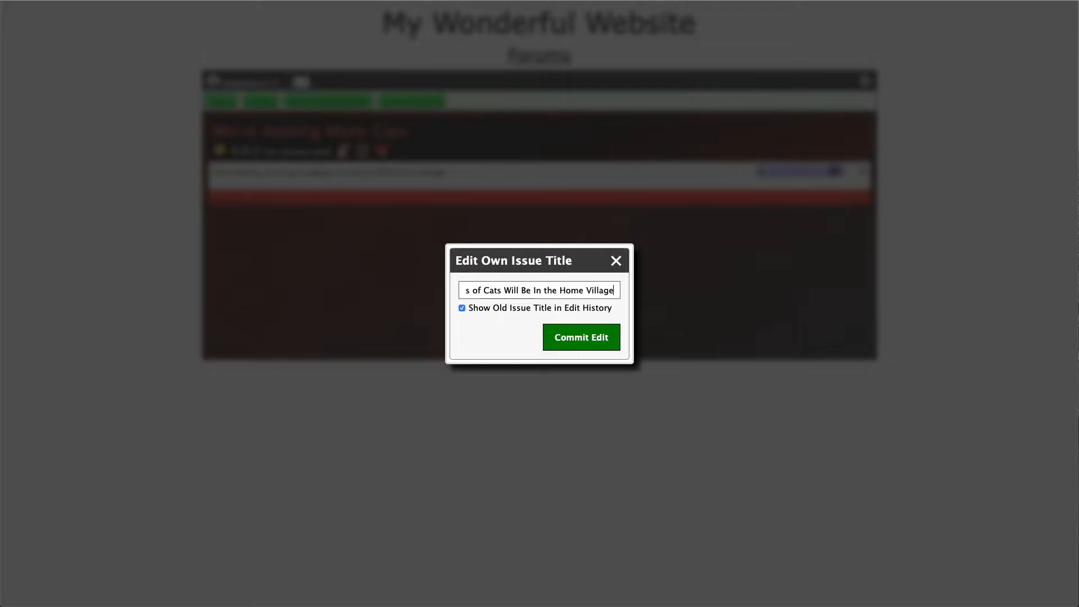
{"action": "left_click", "coordinate": [576, 335]}
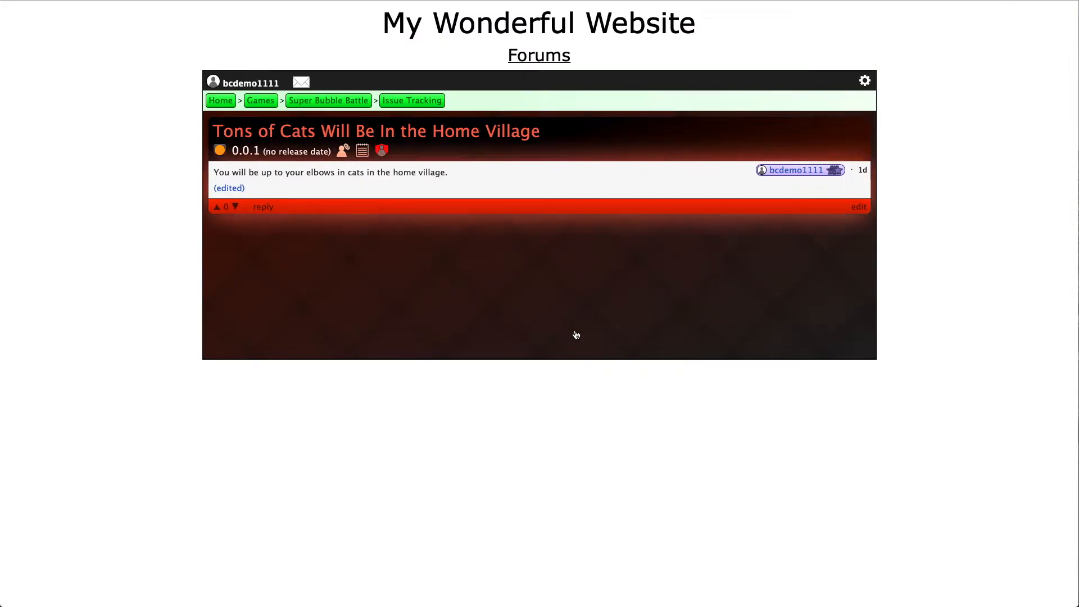
{"action": "left_click", "coordinate": [416, 105]}
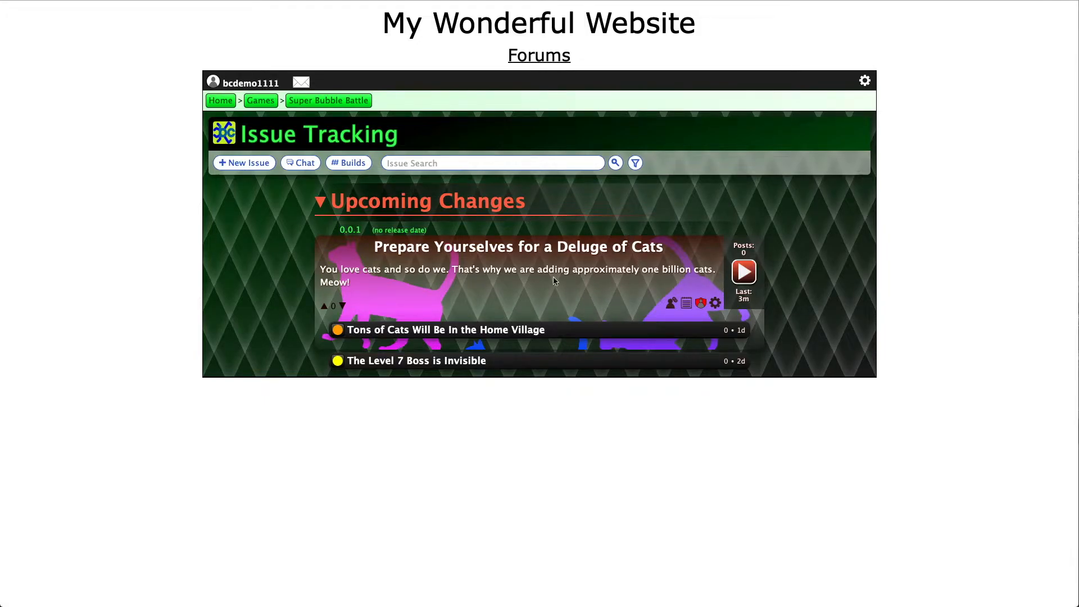
Examine the blank form for adding a new child issue to the cats mega issue, and close it without creating anything
{"action": "left_click", "coordinate": [715, 304]}
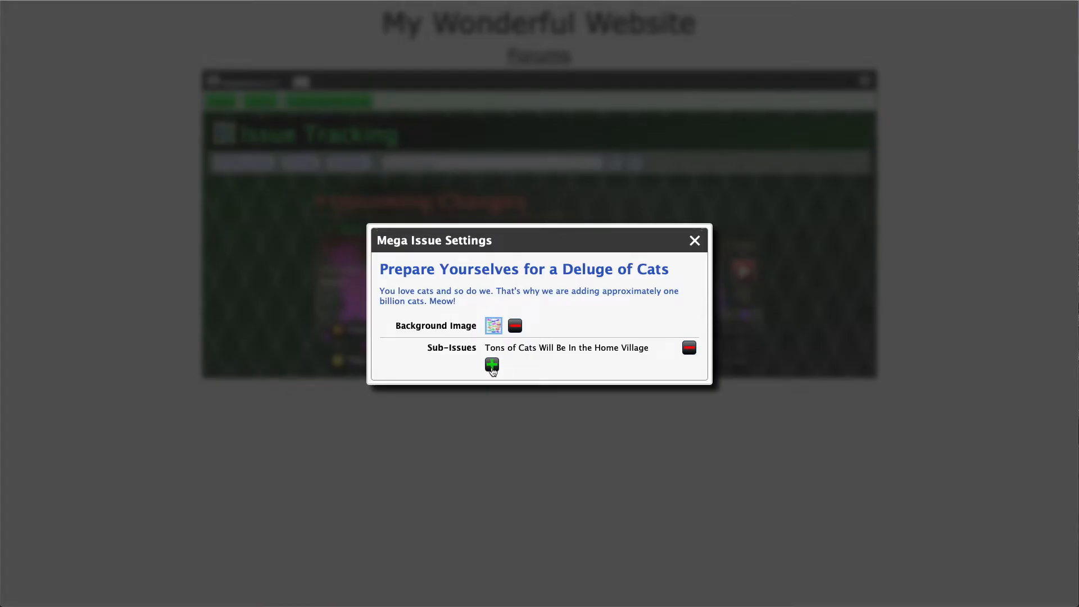
{"action": "left_click", "coordinate": [492, 369]}
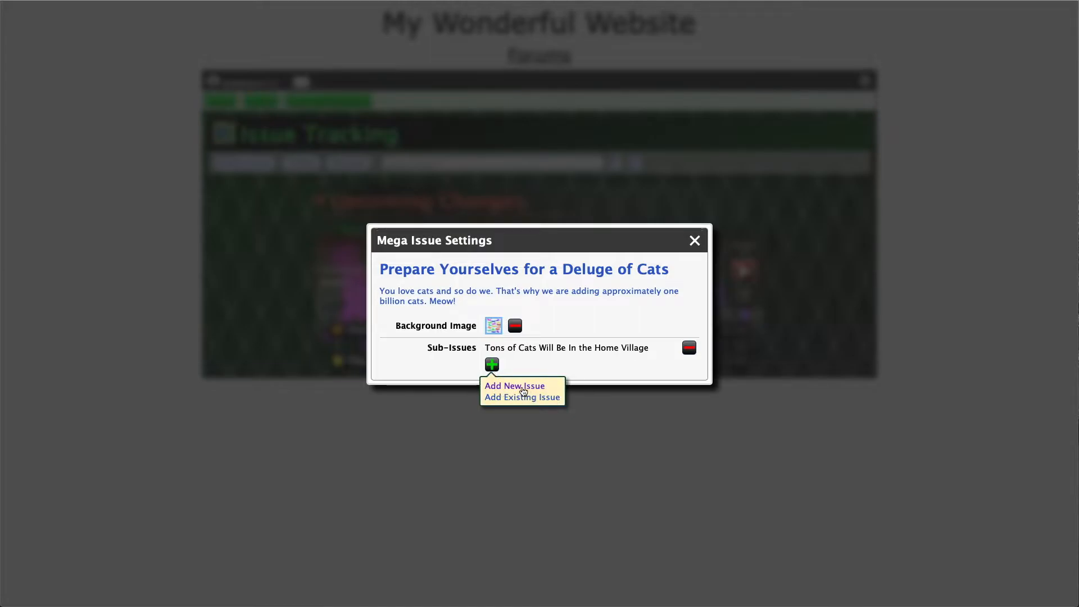
{"action": "left_click", "coordinate": [523, 391]}
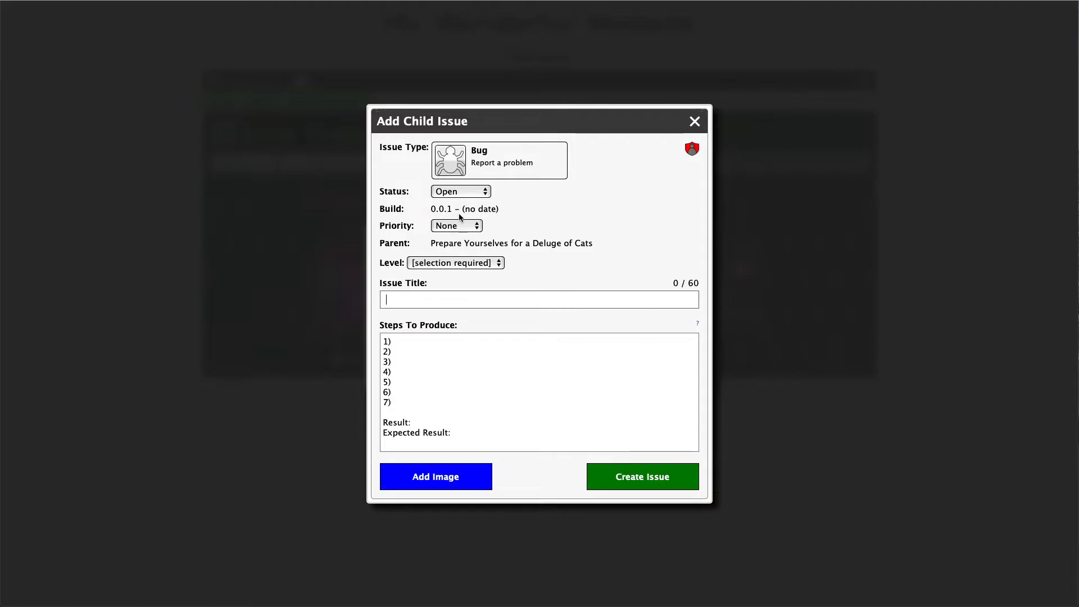
{"action": "left_click", "coordinate": [694, 121]}
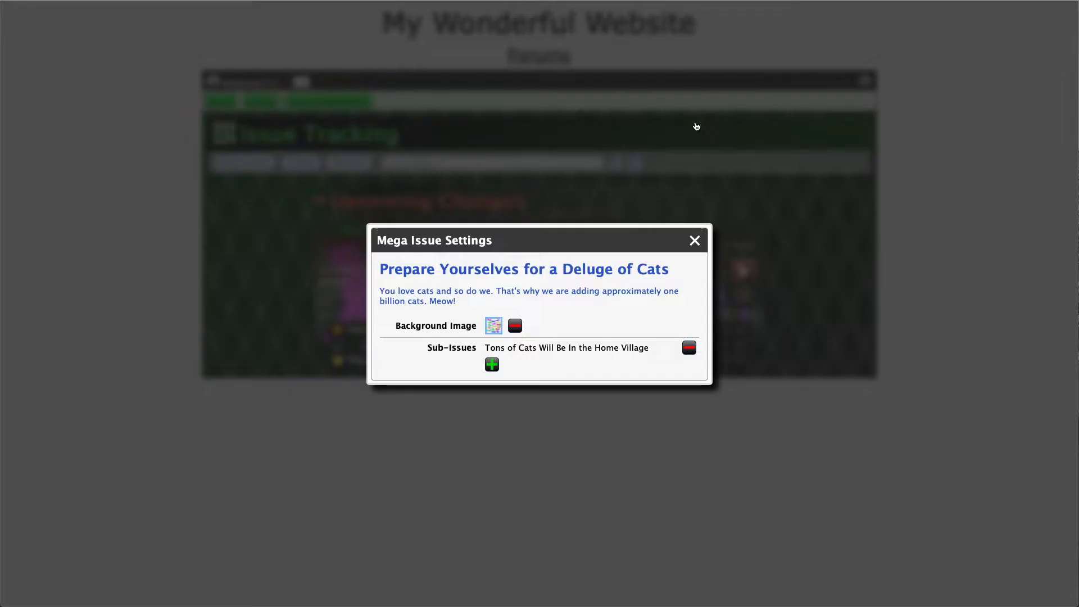
{"action": "left_click", "coordinate": [694, 239]}
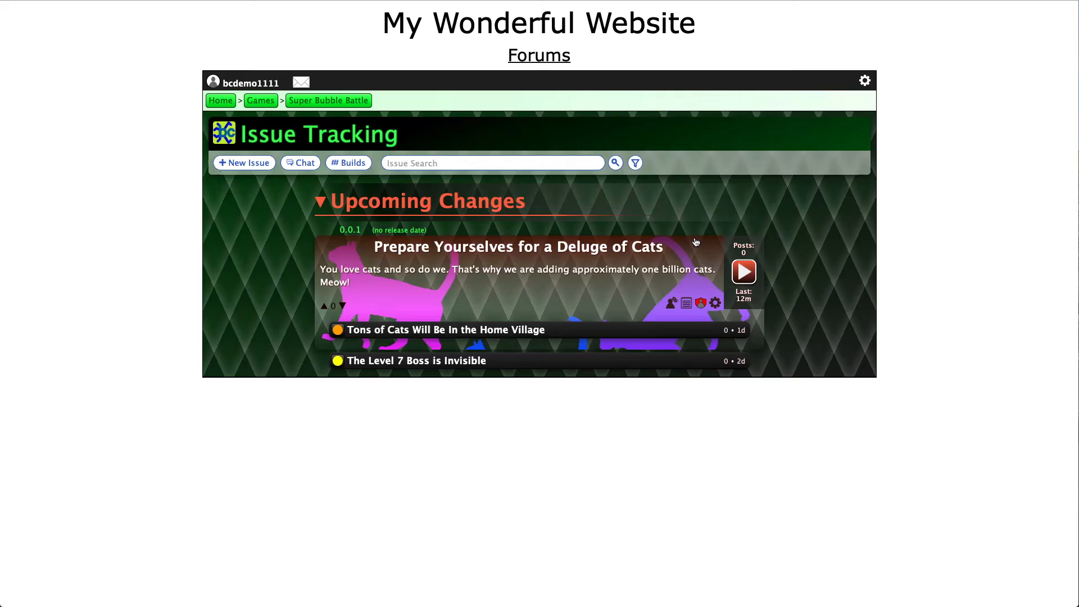
Examine the parent choices for a new bug issue assigned to build 0.0.1, and discard the form
{"action": "left_click", "coordinate": [254, 164]}
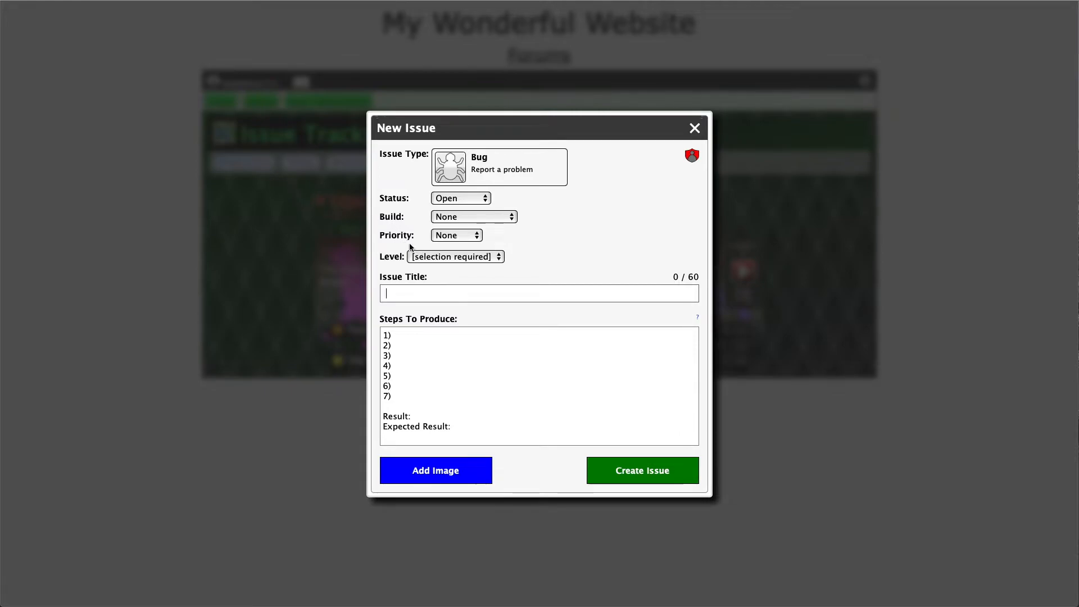
{"action": "left_click", "coordinate": [478, 218]}
{"action": "left_click", "coordinate": [476, 231]}
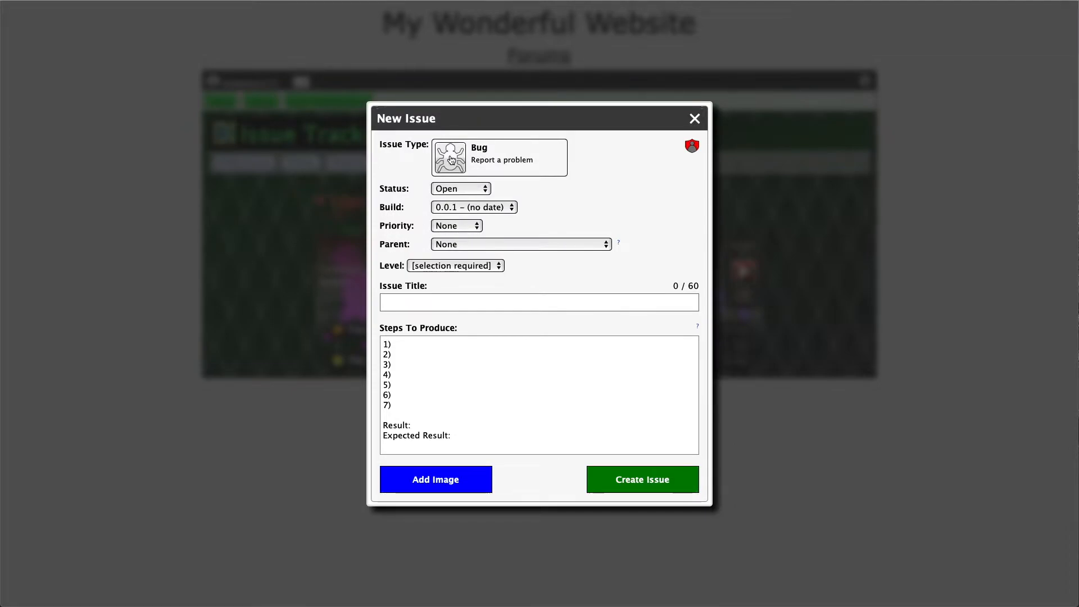
{"action": "left_click", "coordinate": [487, 246]}
{"action": "left_click", "coordinate": [487, 247]}
{"action": "left_click", "coordinate": [695, 119]}
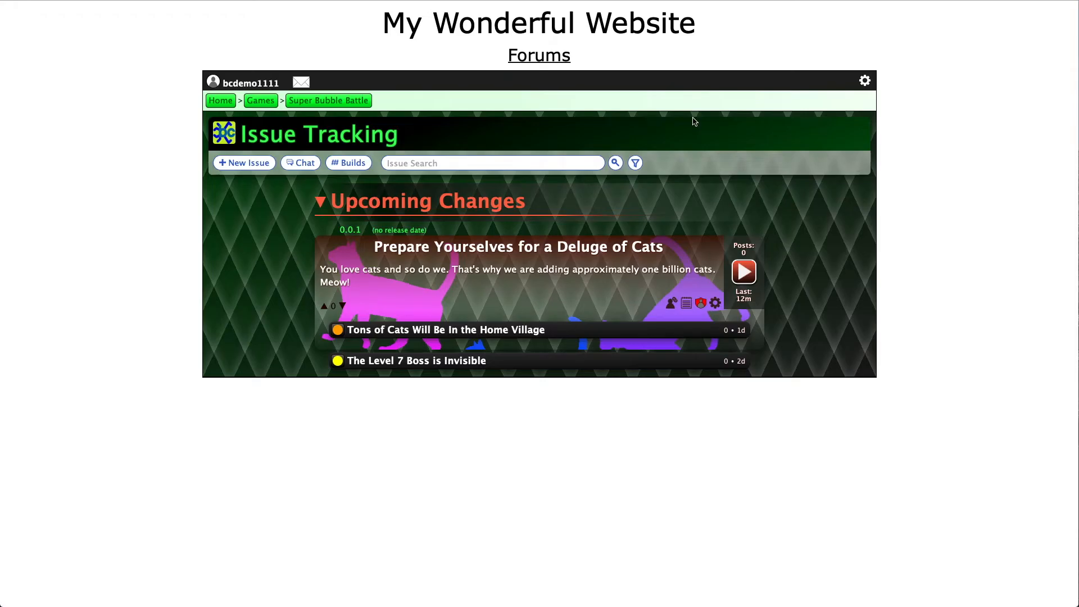
Start a new child bug for the cats mega issue with Low priority, level 1 and the title "Can't Unlock More Cats in Level One"
{"action": "left_click", "coordinate": [714, 303]}
{"action": "left_click", "coordinate": [507, 377]}
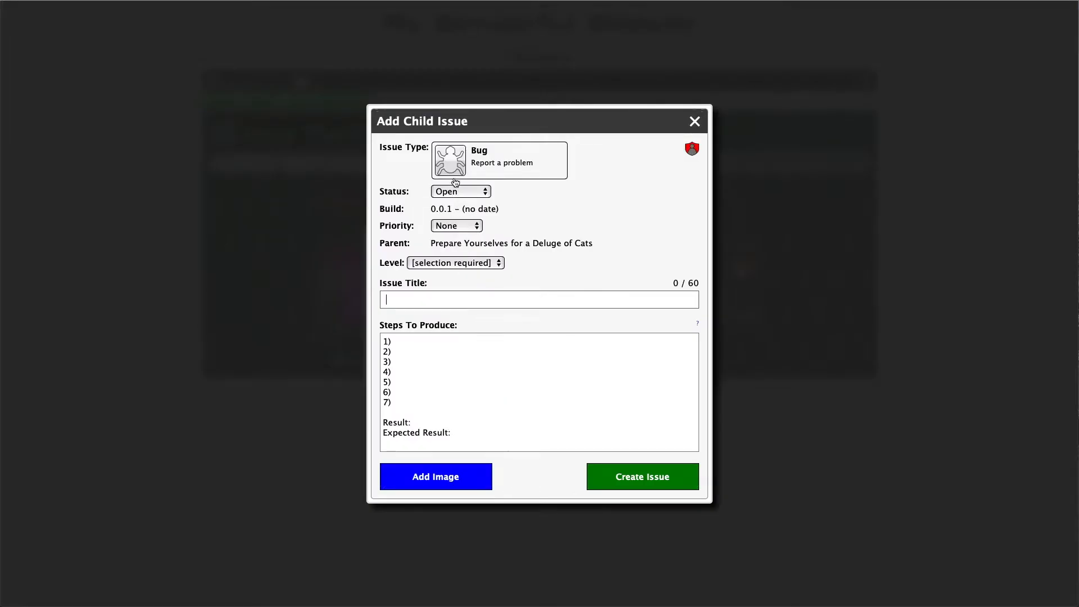
{"action": "left_click", "coordinate": [456, 226]}
{"action": "left_click", "coordinate": [444, 239]}
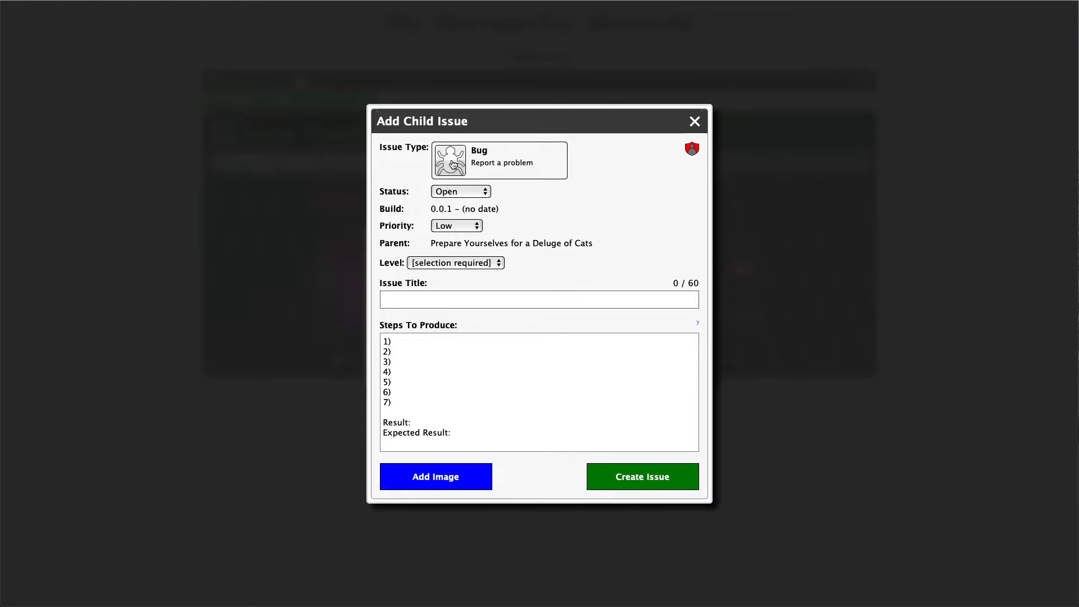
{"action": "left_click", "coordinate": [464, 263]}
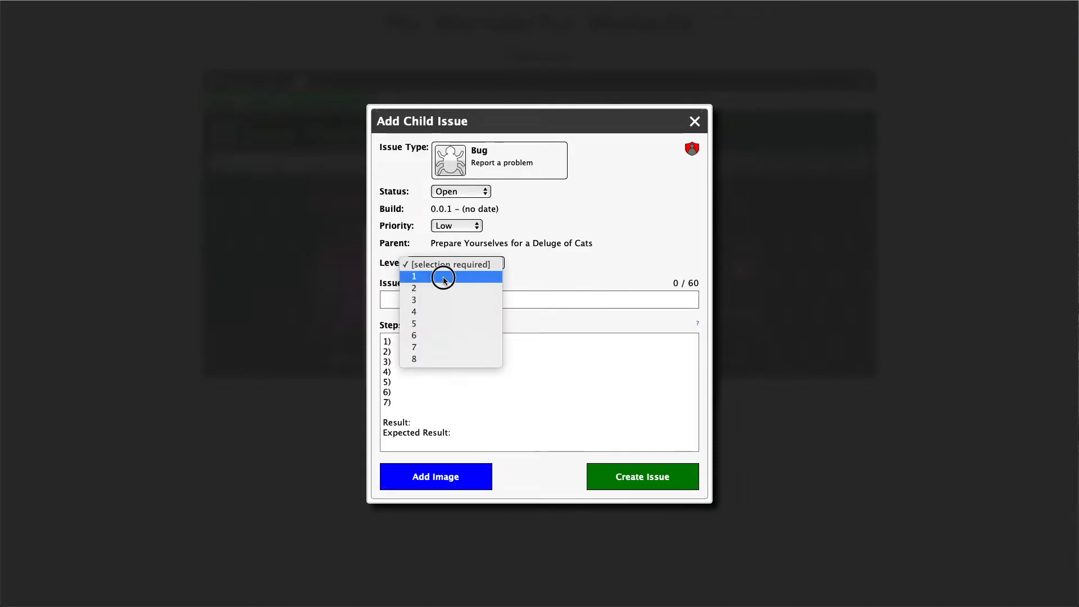
{"action": "left_click", "coordinate": [443, 277]}
{"action": "left_click", "coordinate": [437, 298]}
{"action": "type", "text": "Can't Unlock M"}
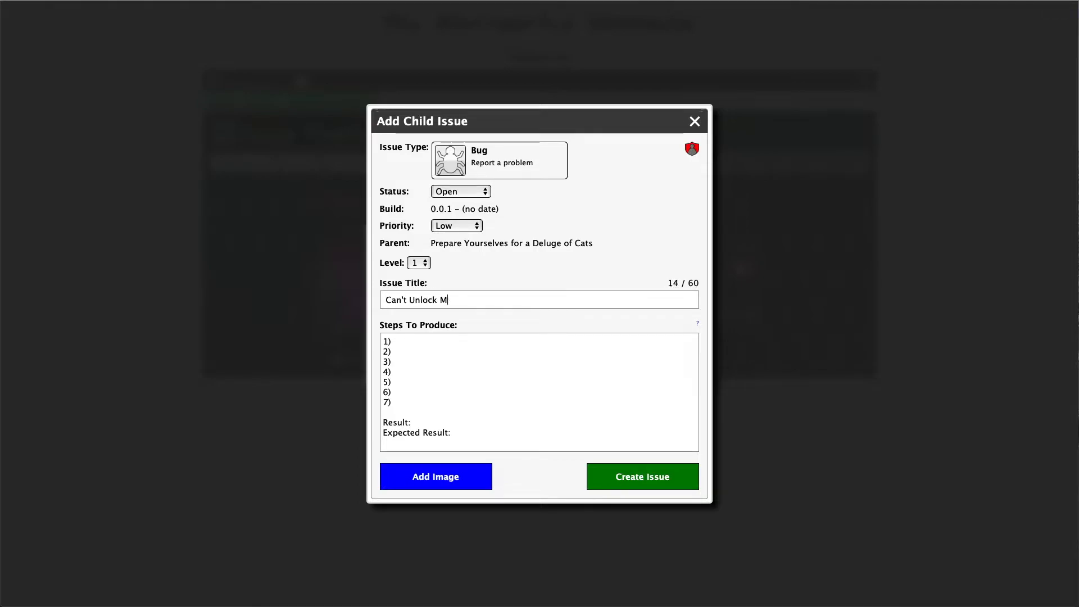
{"action": "type", "text": "ore Cats in Level One"}
Enter the steps "Go to level one." and "Get 20,000 points (enough to unlock the second cat)." and remove the unused numbered lines
{"action": "left_click", "coordinate": [435, 341]}
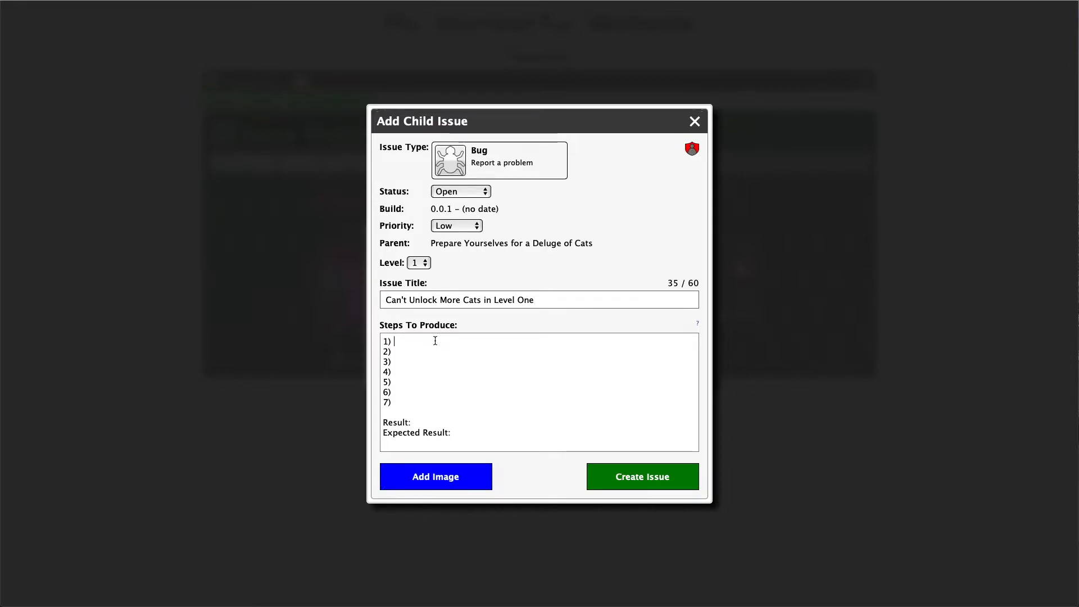
{"action": "type", "text": "Go to level one. 2) "}
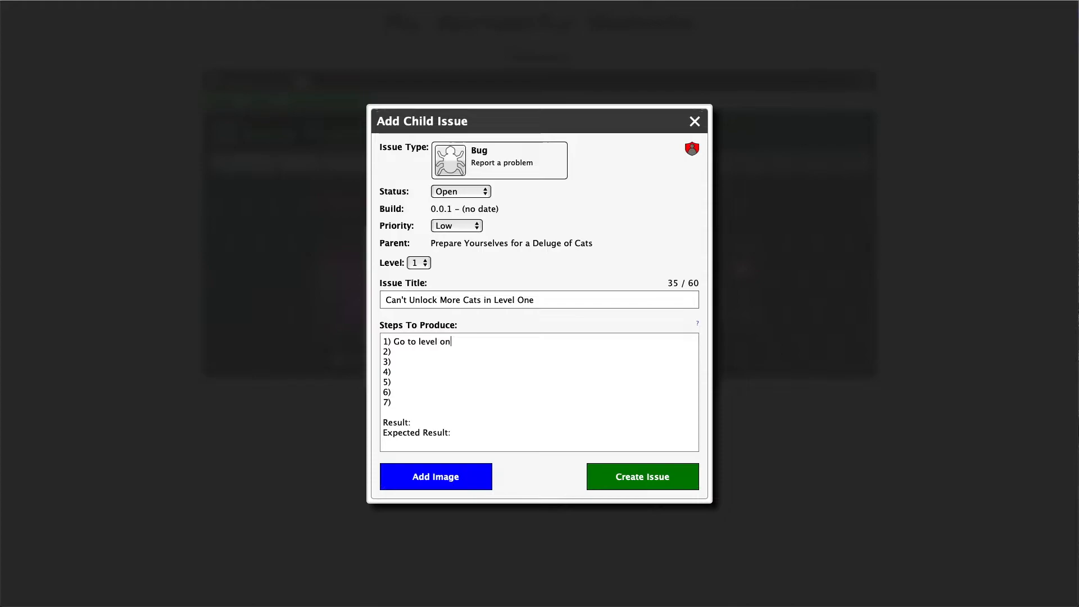
{"action": "type", "text": "Get 20,000 points"}
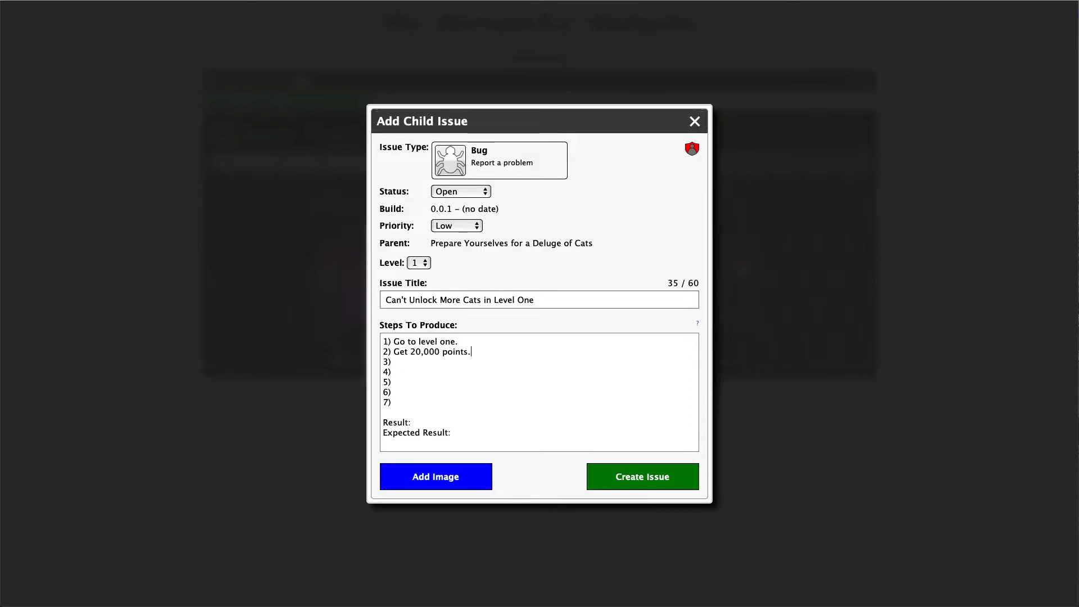
{"action": "type", "text": " (enough to unlock the second cat)."}
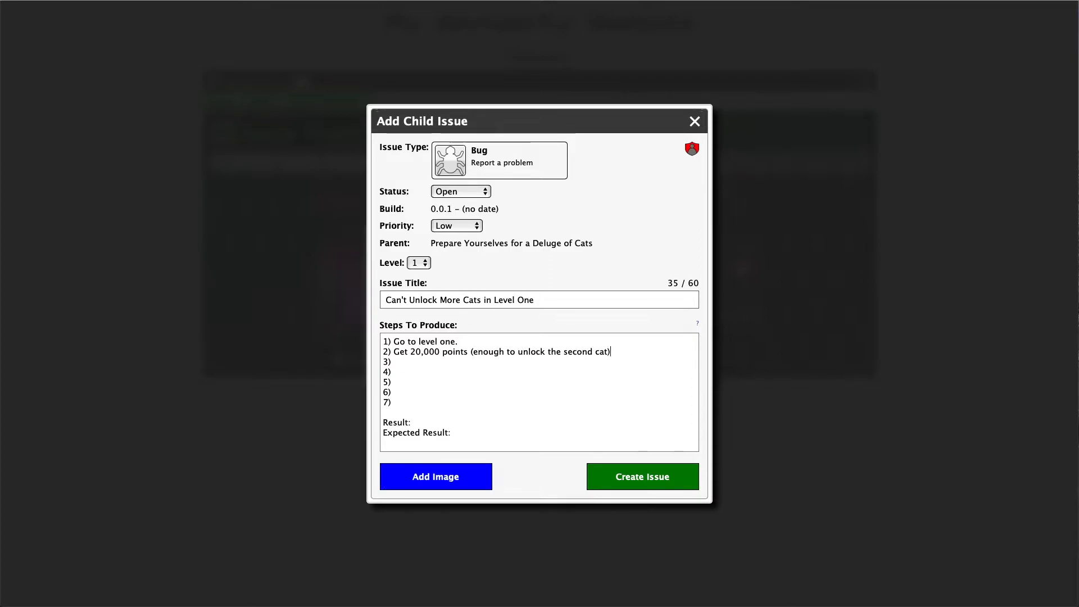
{"action": "left_click_drag", "start_coordinate": [403, 401], "coordinate": [356, 366]}
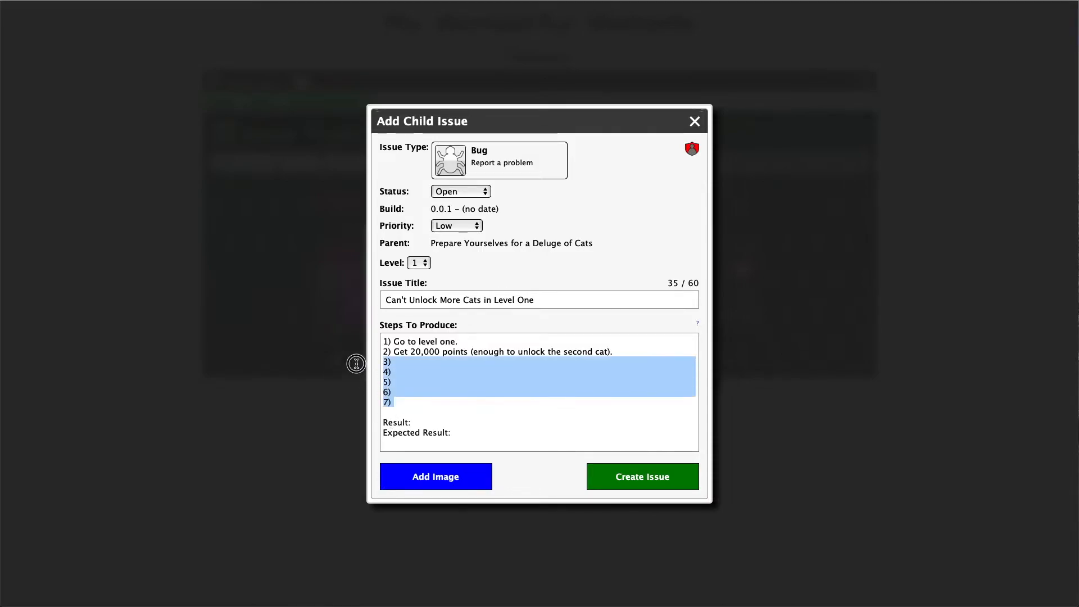
{"action": "key", "text": "BackSpace"}
{"action": "key", "text": "BackSpace"}
Enter the result "The second cat remains locked." and expected result "The second cat should be unlocked.", create the child bug and return to the issue list
{"action": "left_click", "coordinate": [447, 371]}
{"action": "type", "text": "T"}
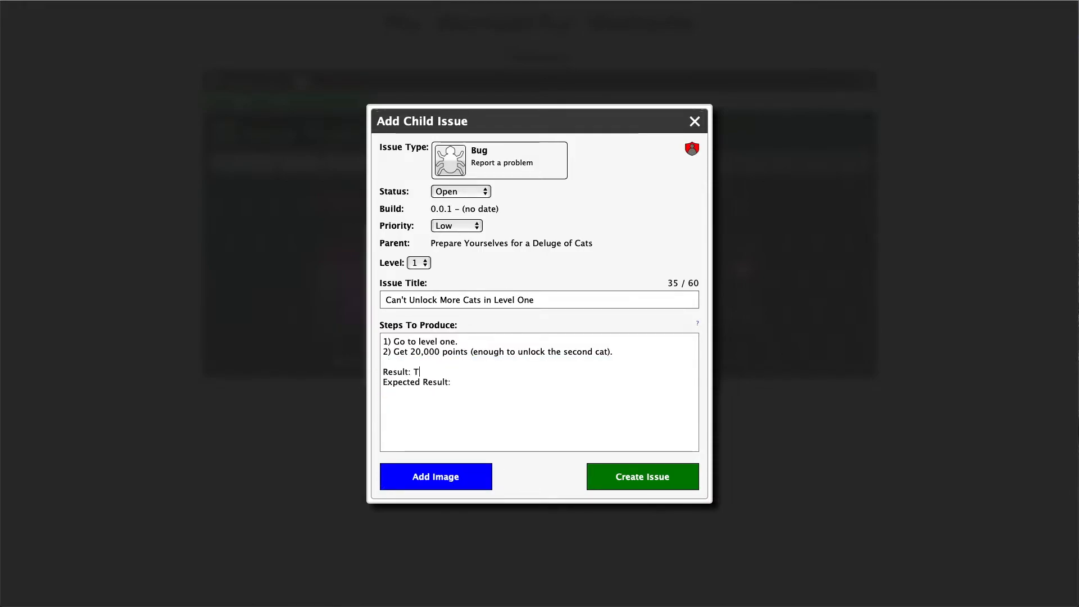
{"action": "type", "text": "he second cat remains locked. Expected Result: "}
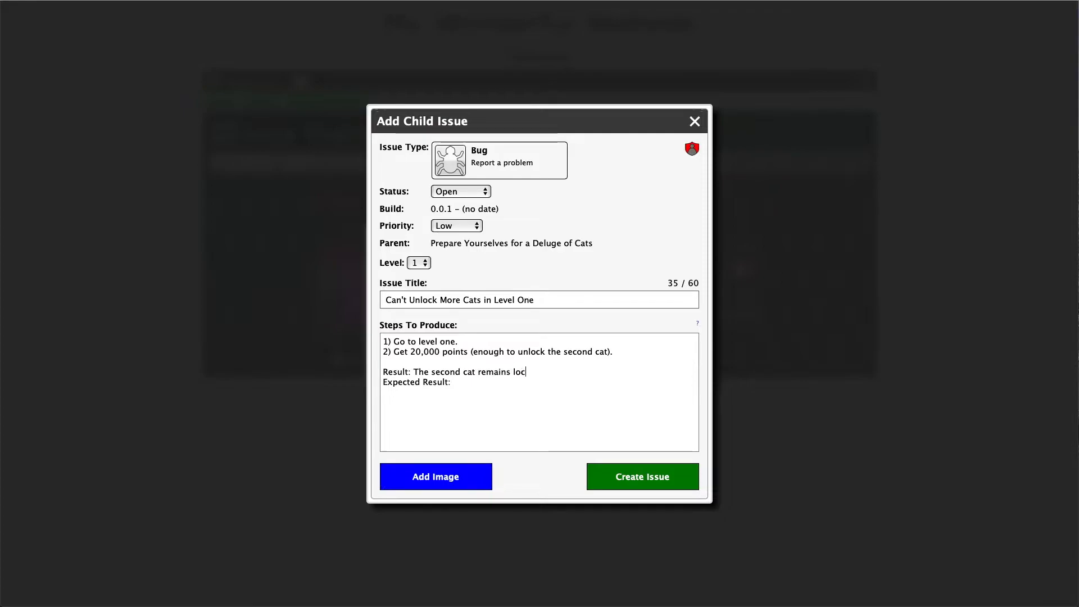
{"action": "type", "text": "The second cat should be unlocked."}
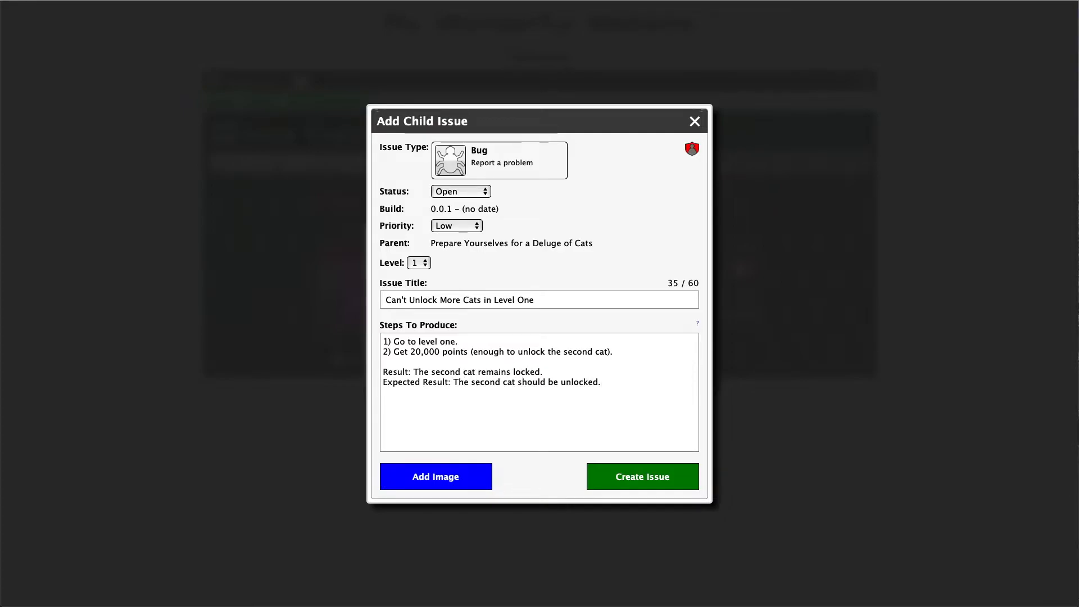
{"action": "left_click", "coordinate": [656, 484]}
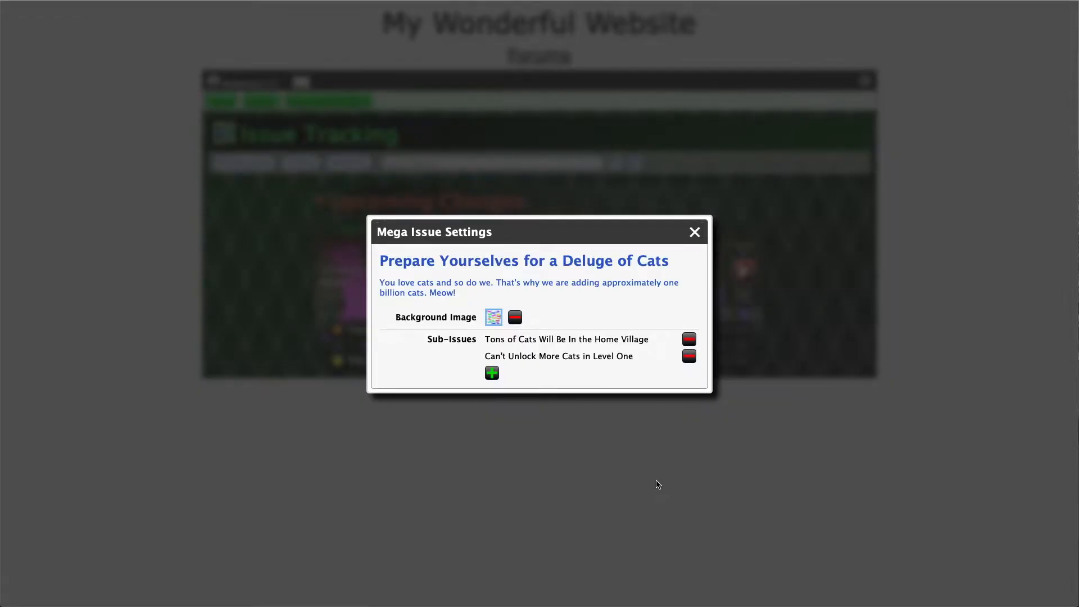
{"action": "left_click", "coordinate": [695, 233]}
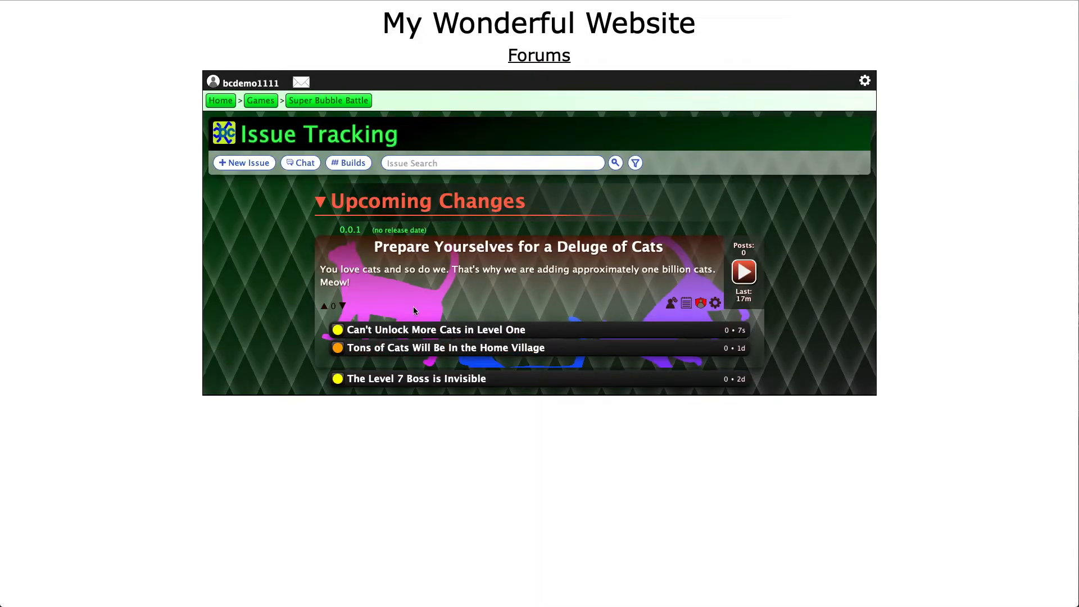
View the details of both cat sub-issues and open the issue listing for build 0.0.1
{"action": "left_click", "coordinate": [563, 335]}
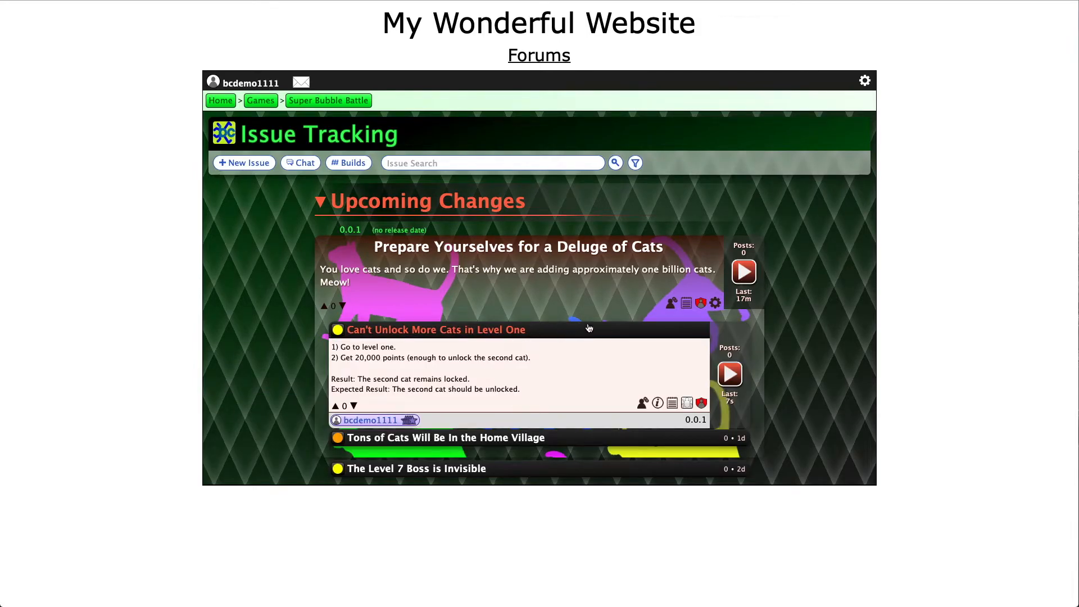
{"action": "left_click", "coordinate": [596, 438]}
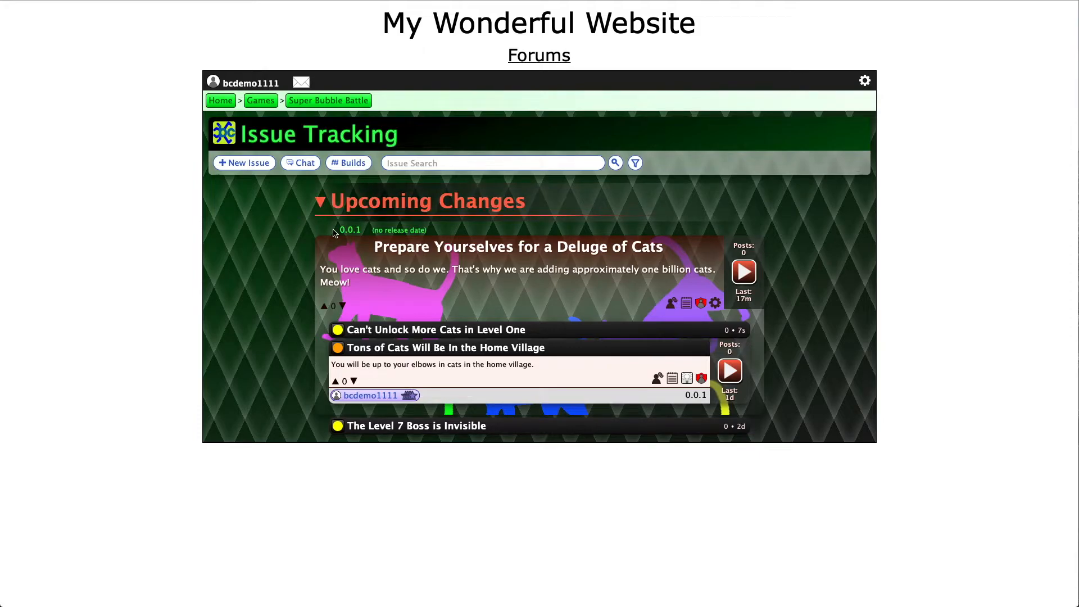
{"action": "left_click", "coordinate": [356, 231]}
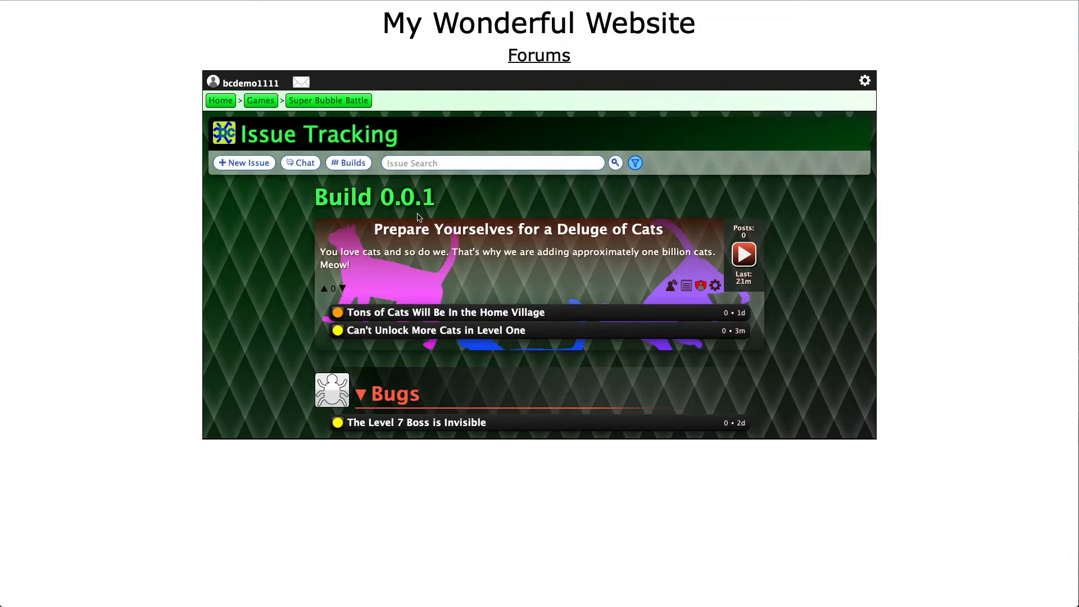
Apply a custom issue filter with the build range [Oldest Unreleased] to [Newest Unreleased]
{"action": "left_click", "coordinate": [637, 165]}
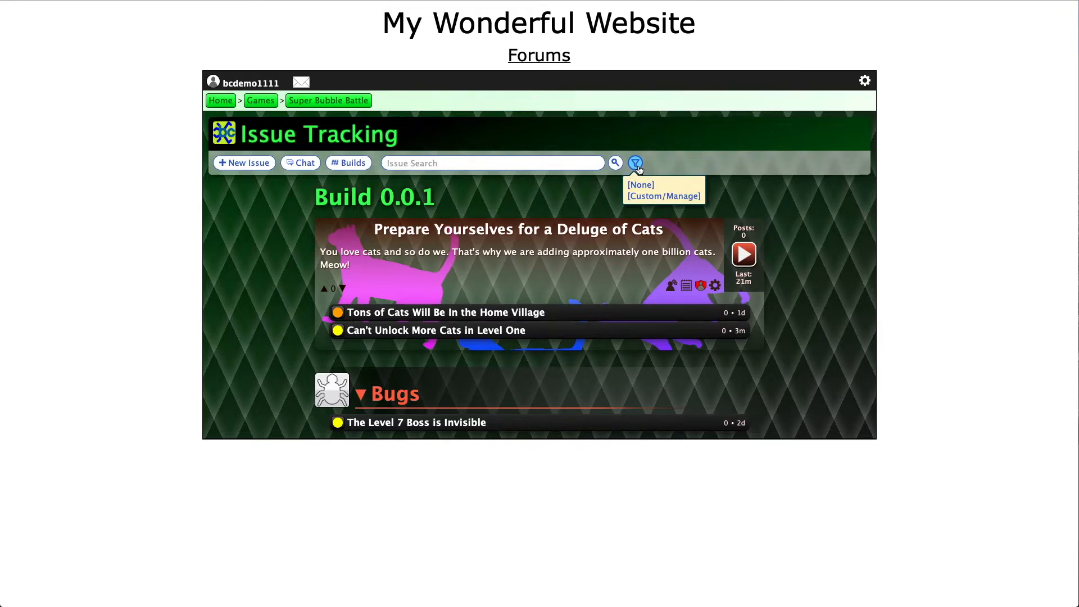
{"action": "left_click", "coordinate": [665, 197]}
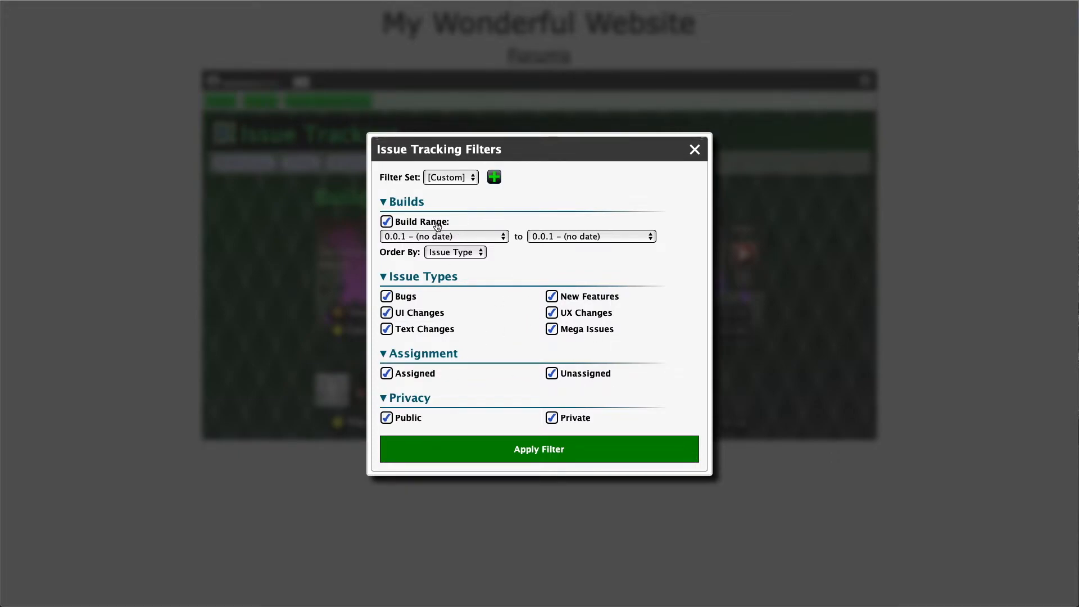
{"action": "left_click", "coordinate": [387, 223]}
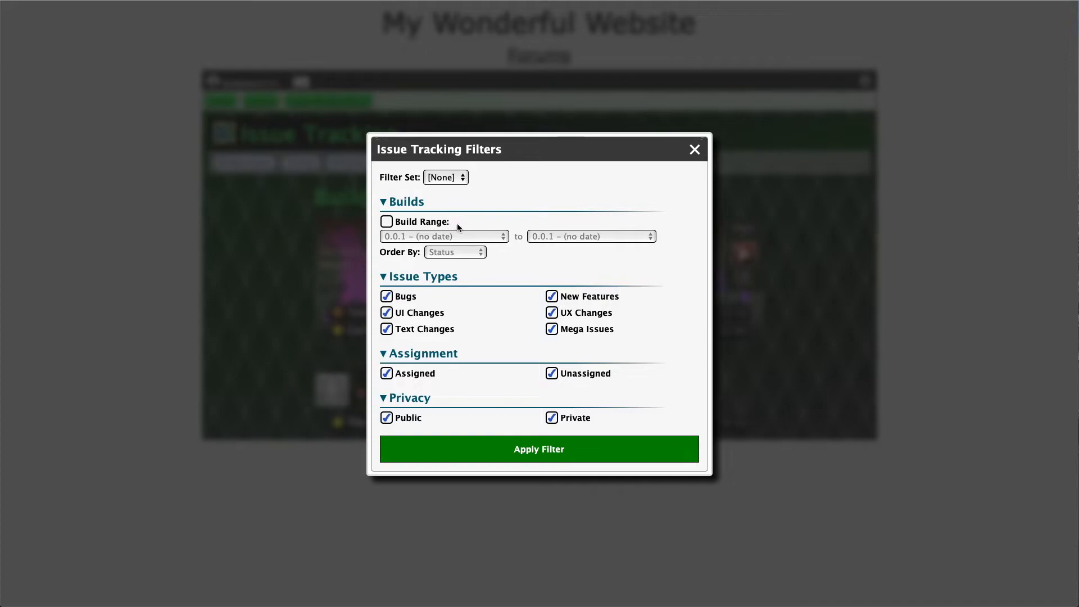
{"action": "left_click", "coordinate": [387, 223]}
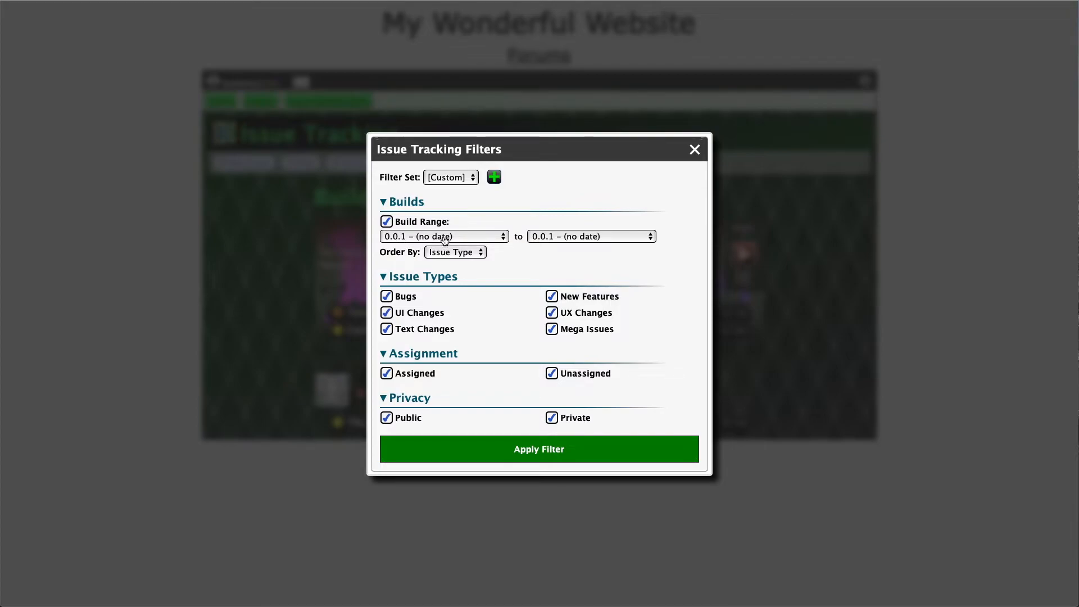
{"action": "left_click", "coordinate": [465, 236]}
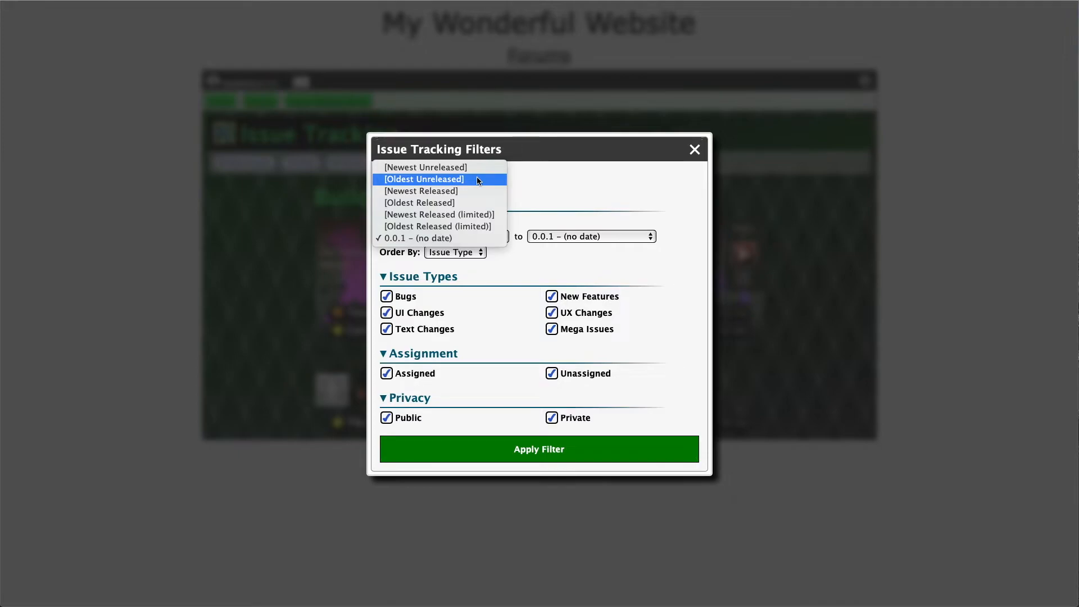
{"action": "left_click", "coordinate": [409, 180]}
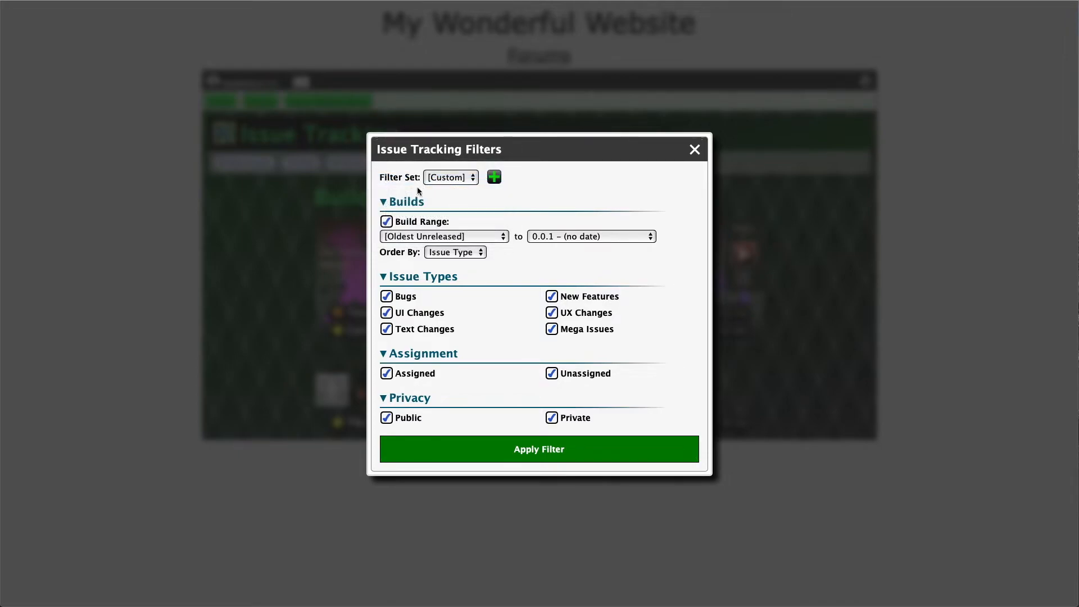
{"action": "left_click", "coordinate": [578, 237]}
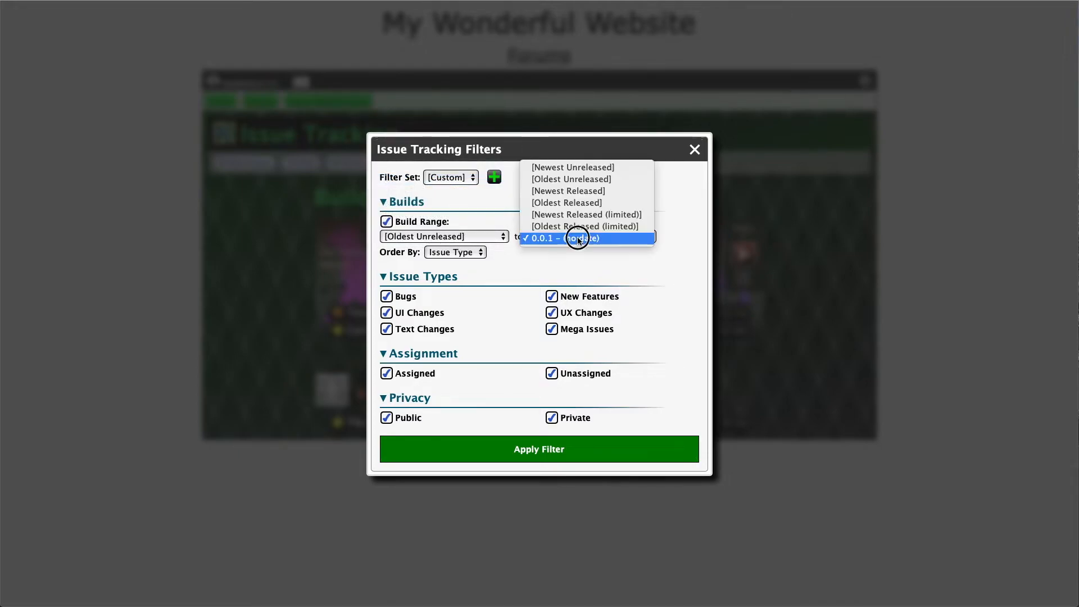
{"action": "left_click", "coordinate": [575, 167]}
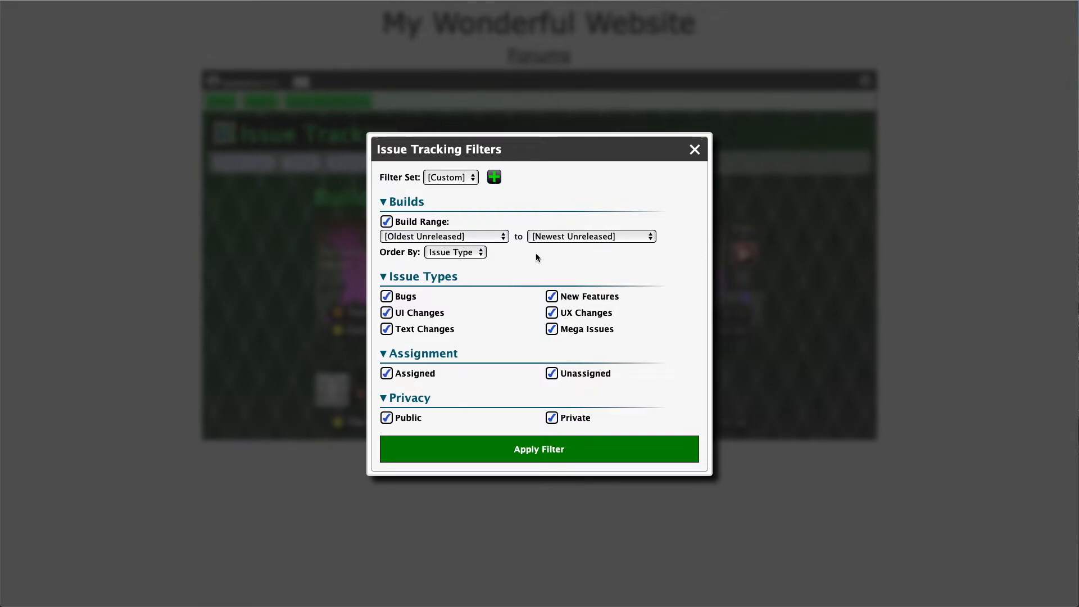
{"action": "left_click", "coordinate": [558, 447]}
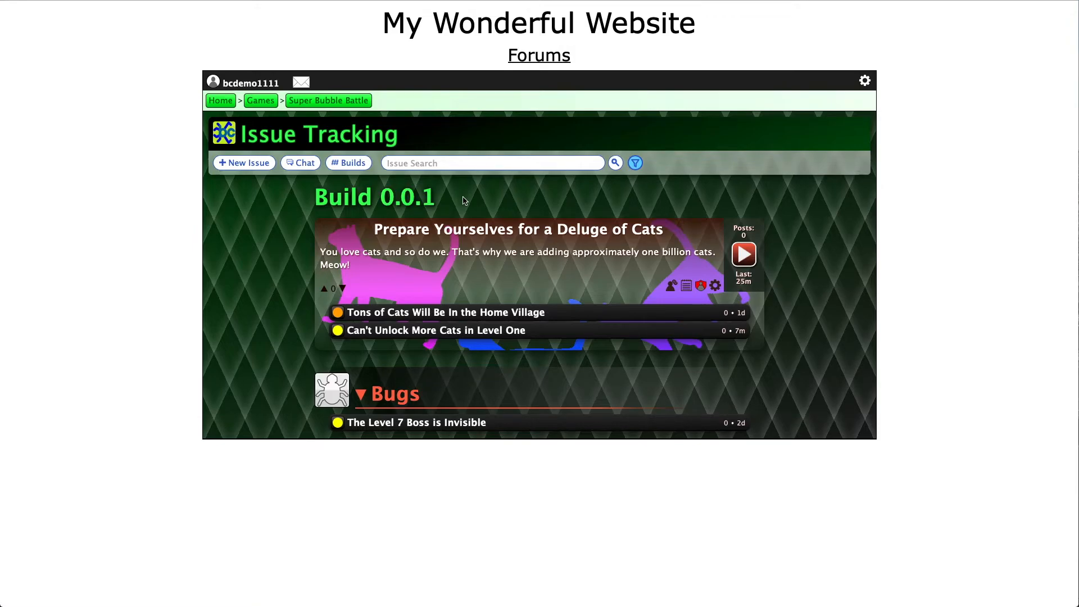
Copy the filtered page's URL and paste it over the template text of a blank new issue's Steps To Produce
{"action": "key", "text": "super+l"}
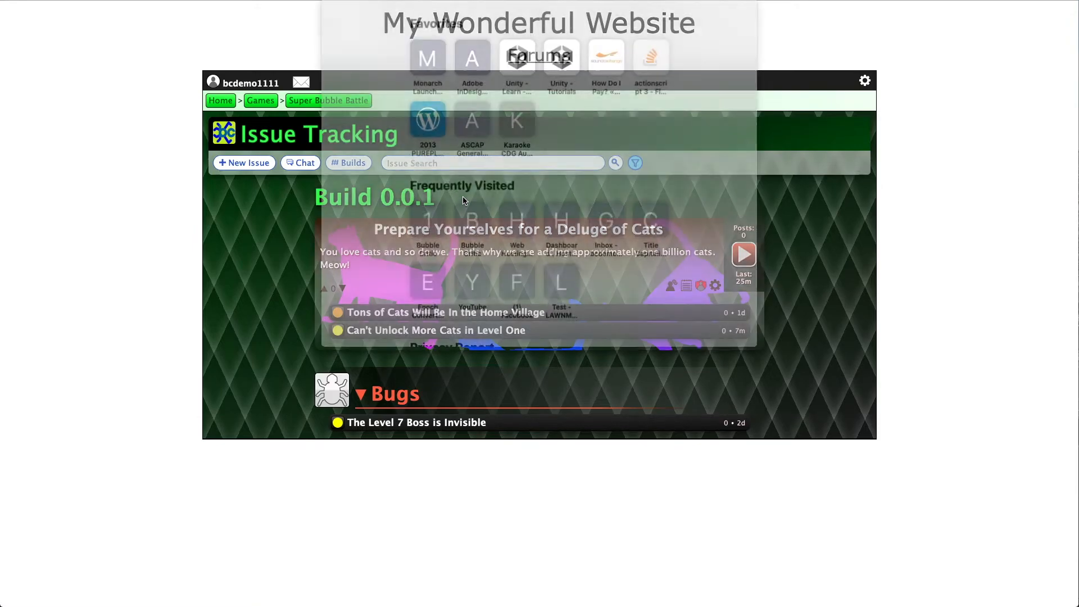
{"action": "key", "text": "Escape"}
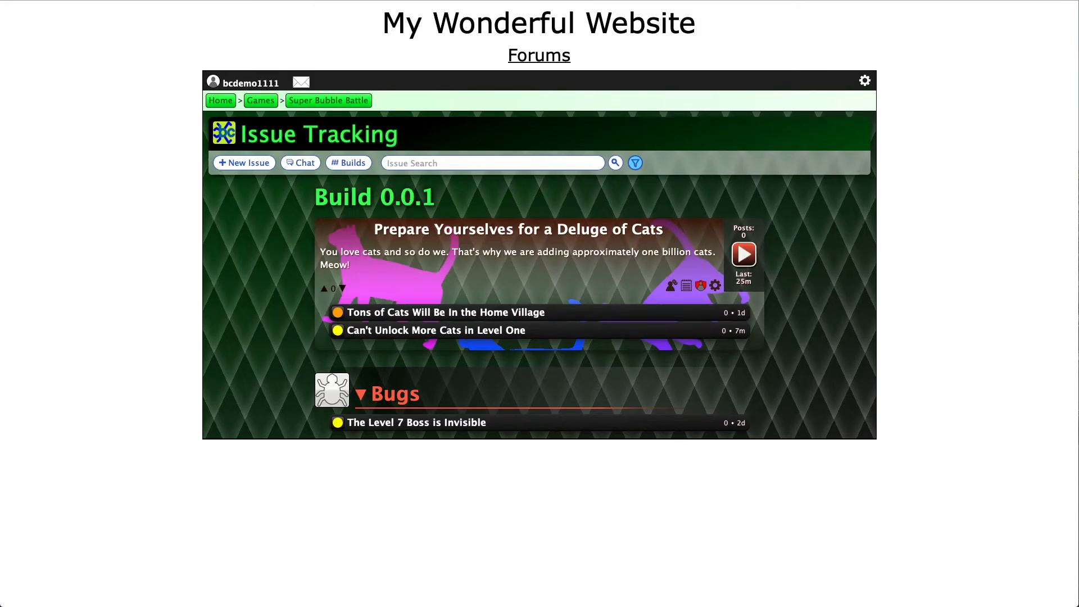
{"action": "left_click", "coordinate": [259, 163]}
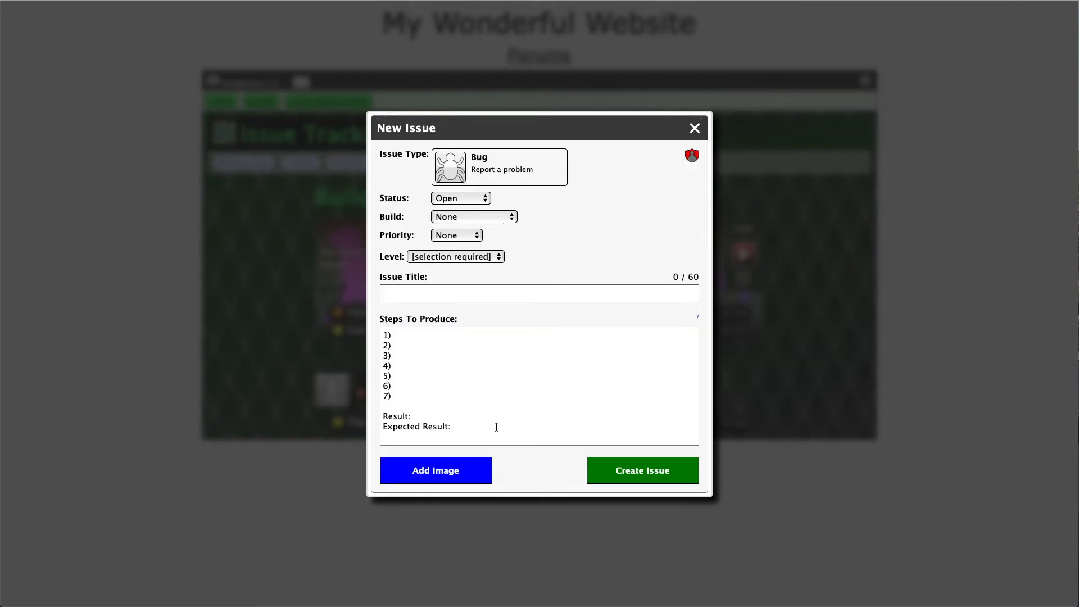
{"action": "left_click_drag", "start_coordinate": [496, 427], "coordinate": [371, 315]}
{"action": "type", "text": "http://127.0.0.1/test/?bc_topic=1N&bc_filters=buildRange-ou-nu"}
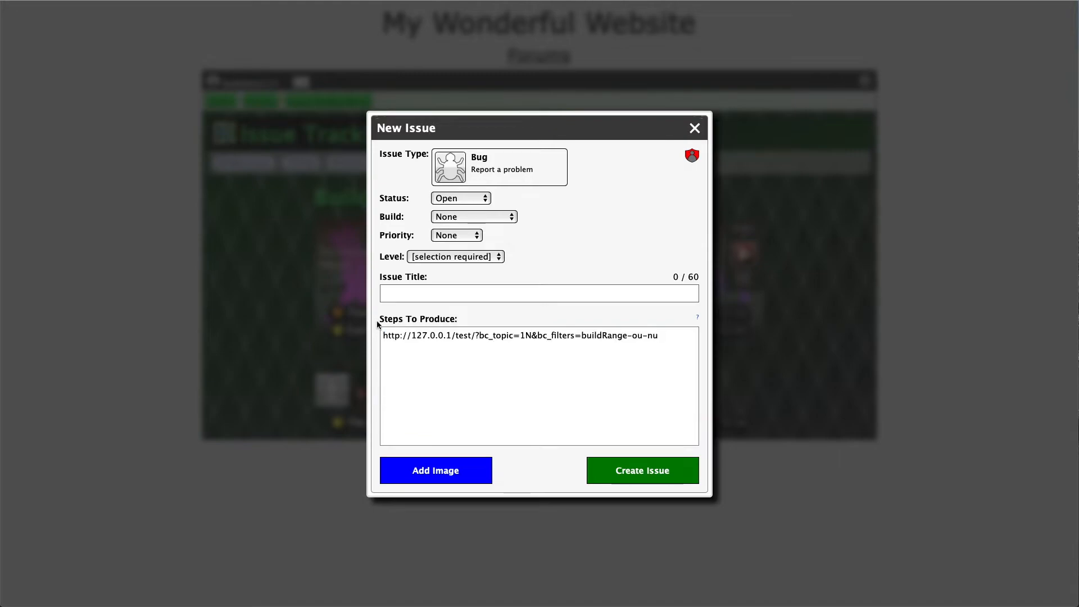
Examine the base address, topic and build range filter parts of the pasted URL, and discard the new issue form
{"action": "left_click_drag", "start_coordinate": [384, 336], "coordinate": [477, 338]}
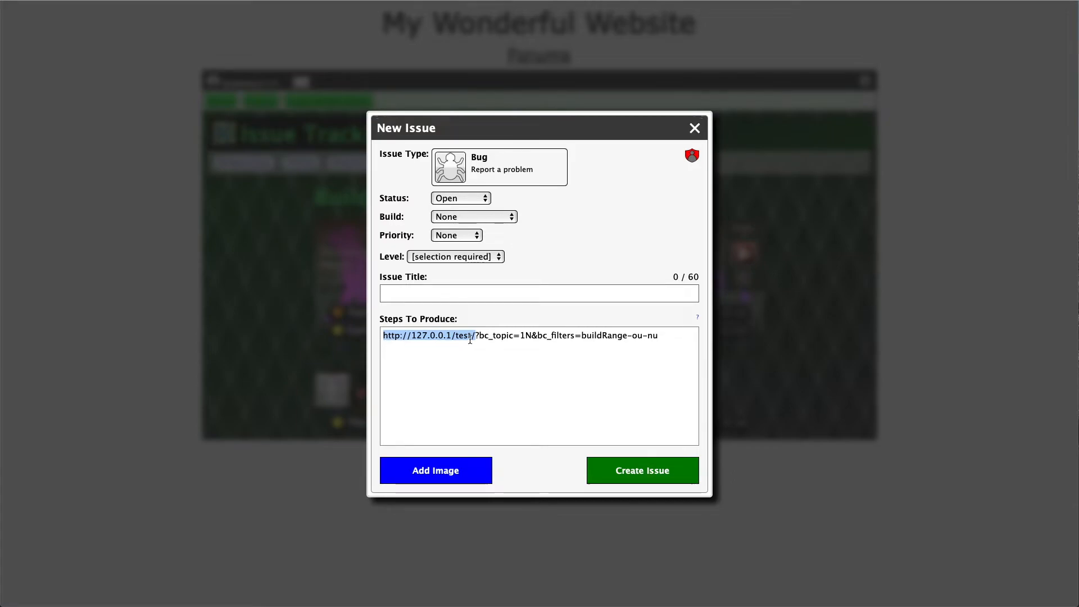
{"action": "left_click_drag", "start_coordinate": [476, 335], "coordinate": [530, 337]}
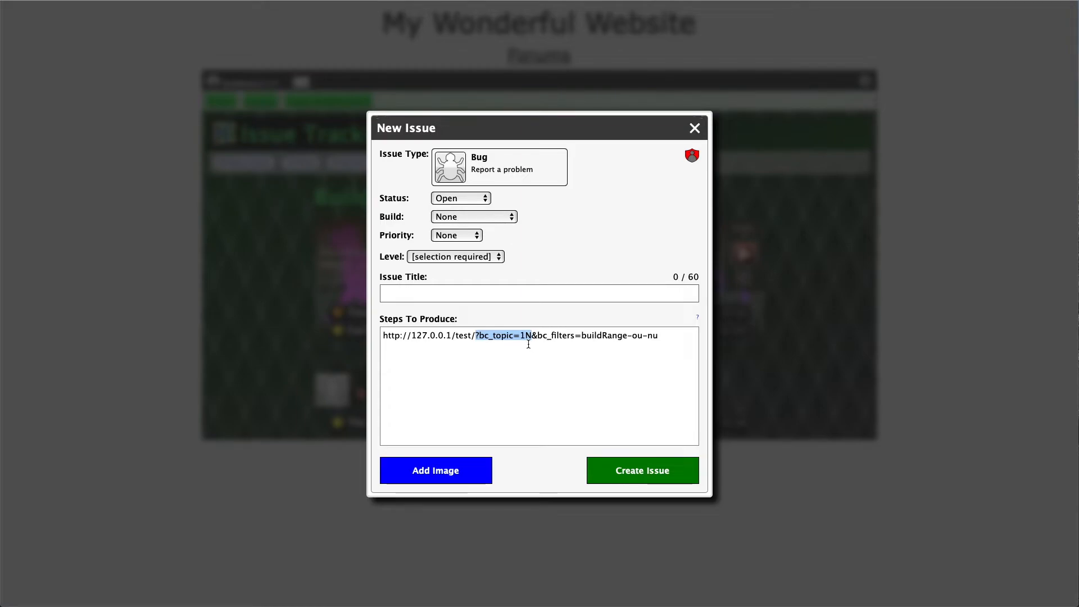
{"action": "left_click_drag", "start_coordinate": [532, 335], "coordinate": [669, 335]}
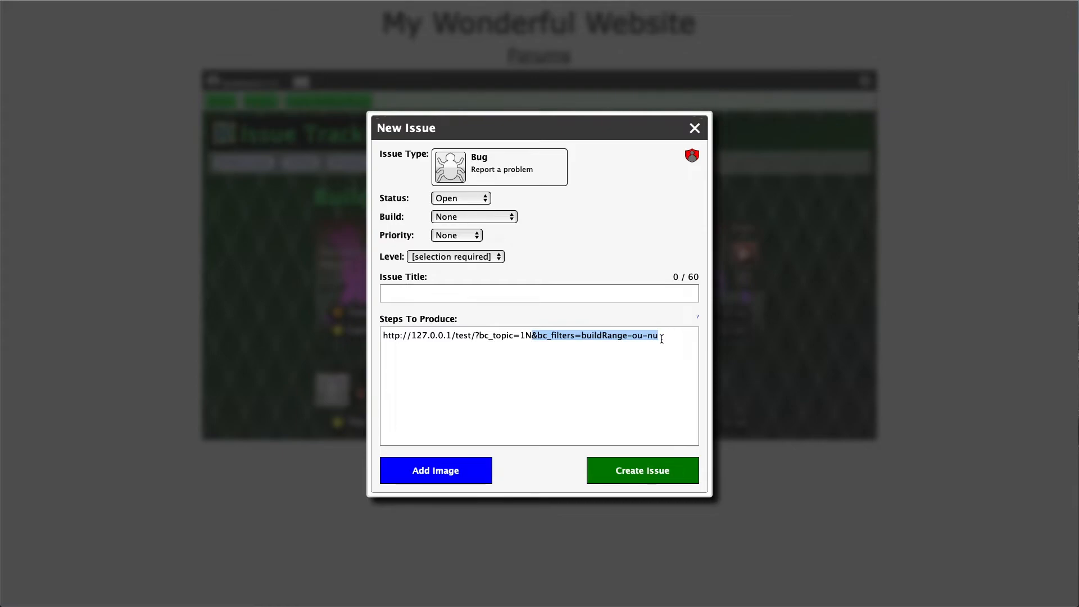
{"action": "left_click_drag", "start_coordinate": [585, 338], "coordinate": [659, 336]}
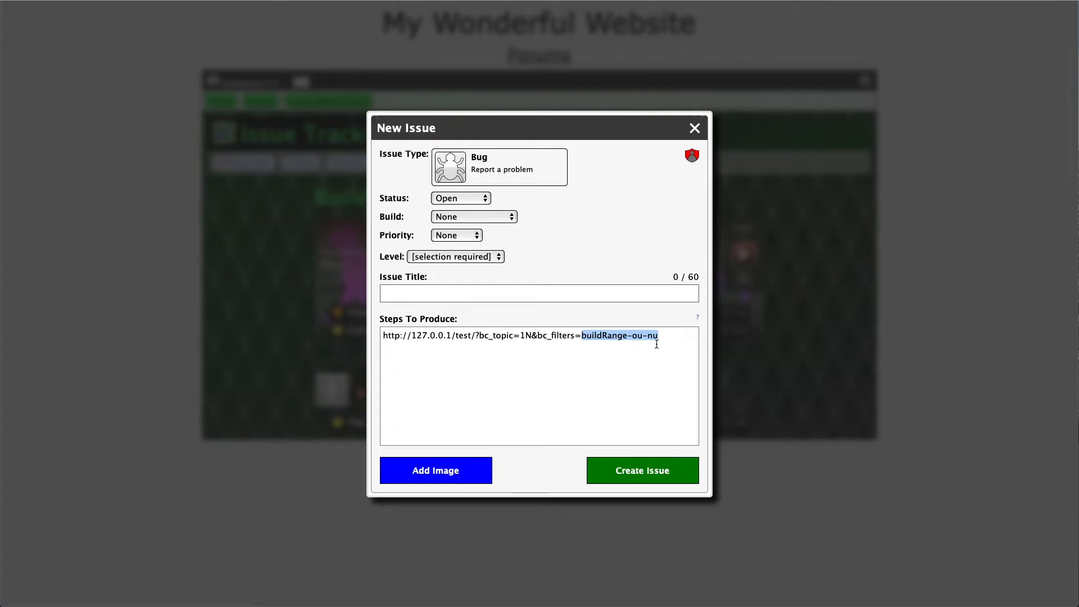
{"action": "left_click_drag", "start_coordinate": [659, 344], "coordinate": [371, 340]}
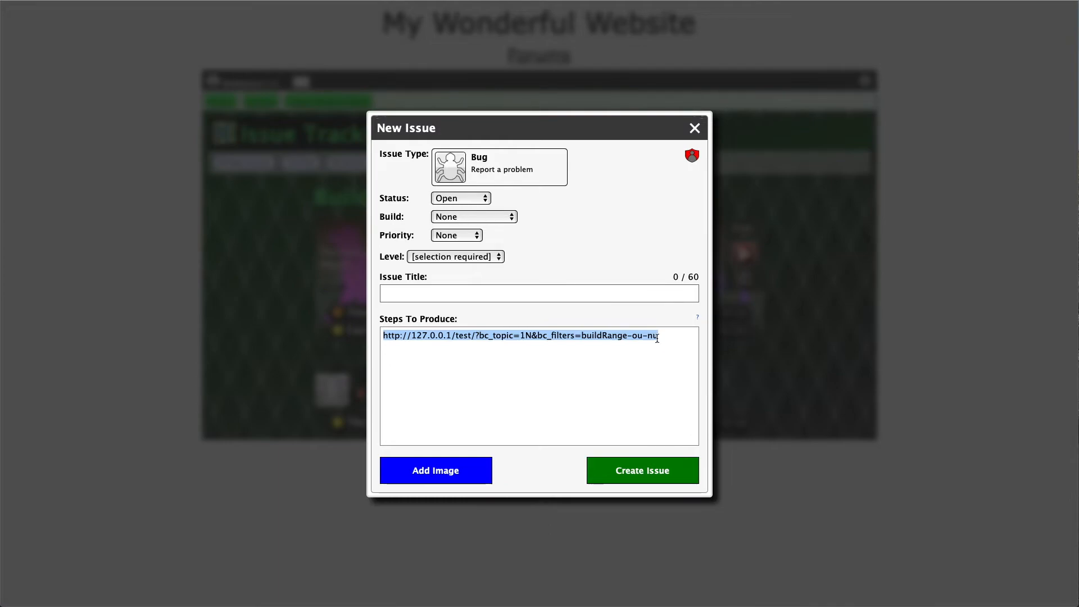
{"action": "left_click", "coordinate": [695, 129]}
Save the custom filter for oldest to newest unreleased builds as a new named filter set, without making it the default
{"action": "left_click", "coordinate": [635, 162]}
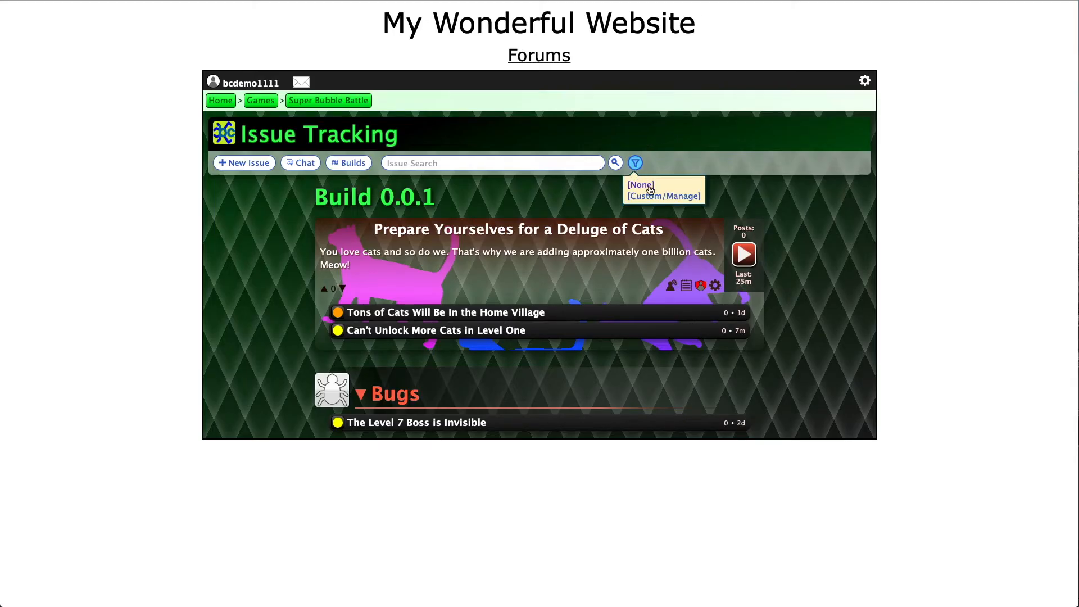
{"action": "left_click", "coordinate": [660, 196]}
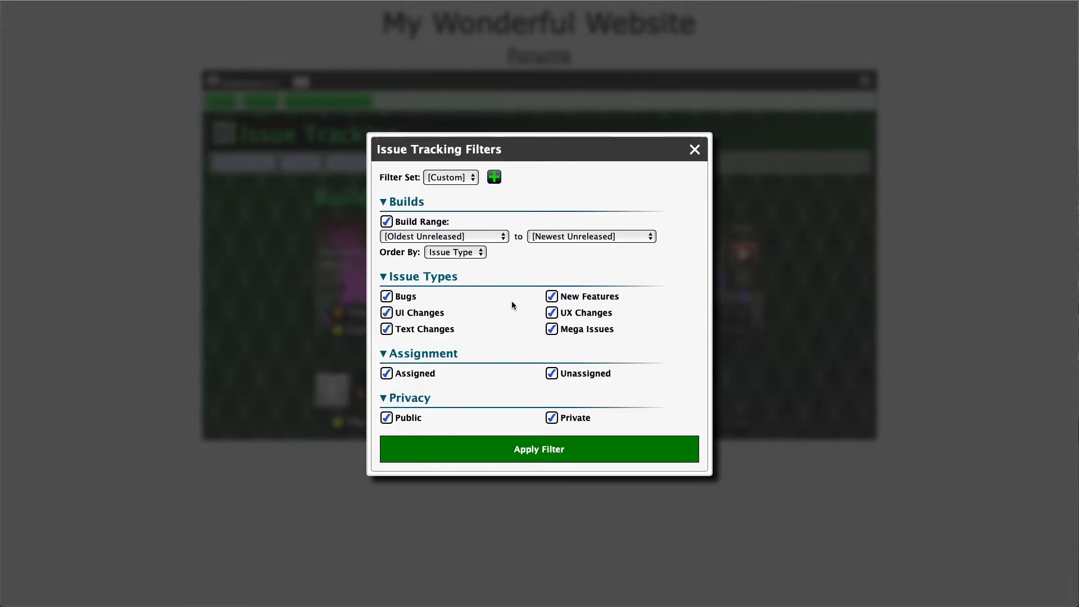
{"action": "left_click", "coordinate": [494, 177]}
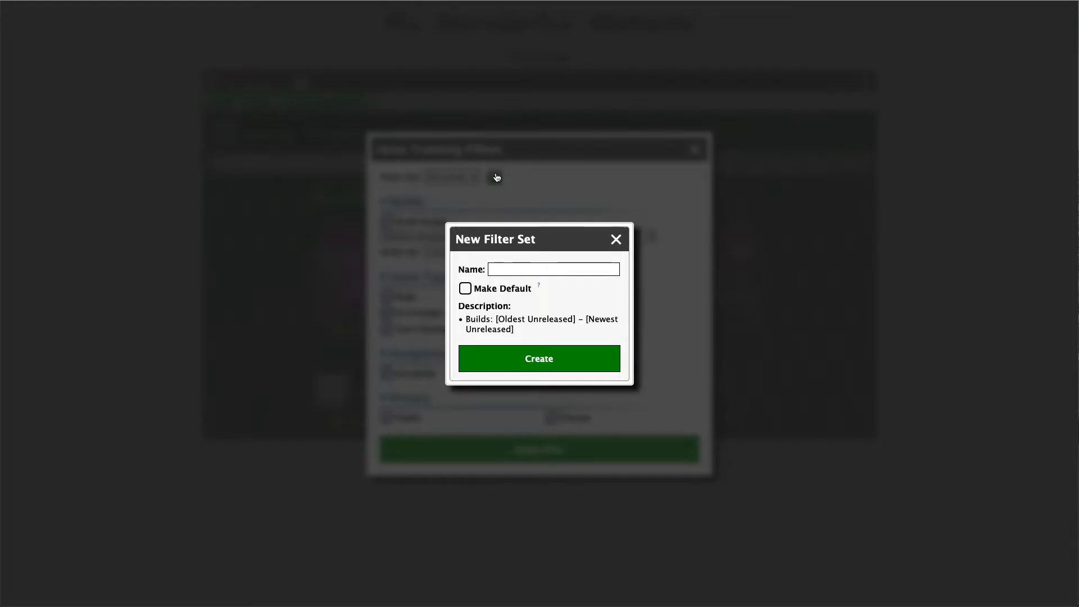
{"action": "type", "text": "Up"}
{"action": "left_click", "coordinate": [568, 360]}
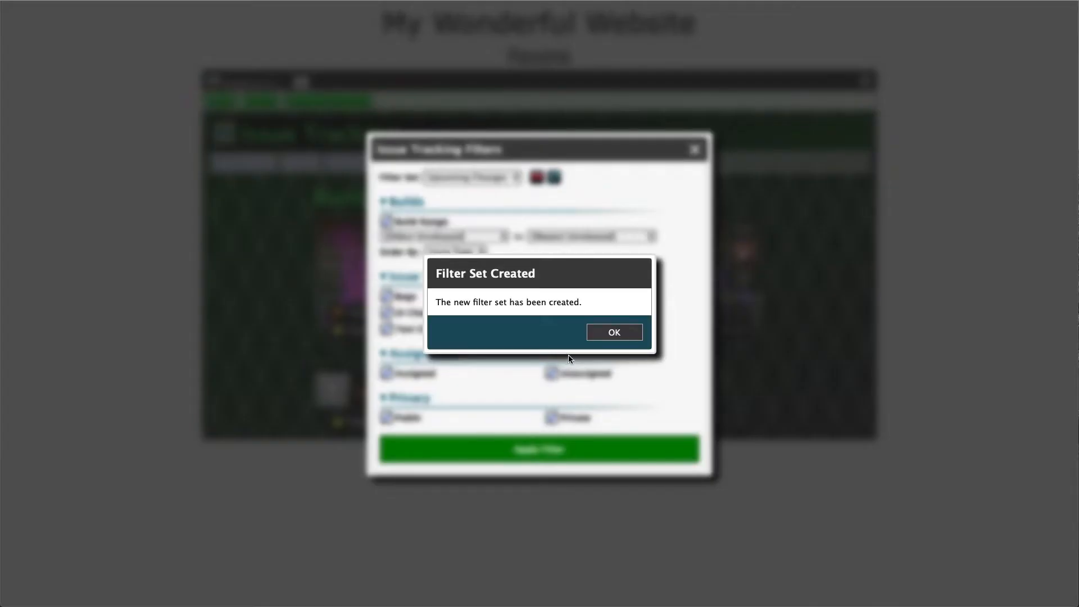
Exclude UX Changes from the Upcoming Changes filter set and include it again
{"action": "left_click", "coordinate": [605, 334]}
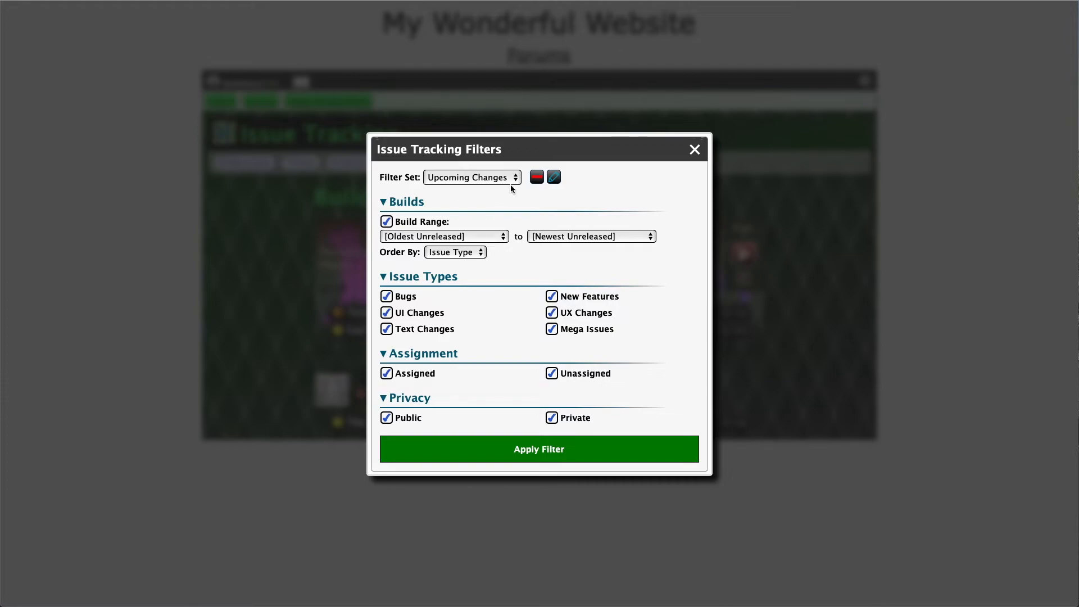
{"action": "left_click", "coordinate": [552, 313]}
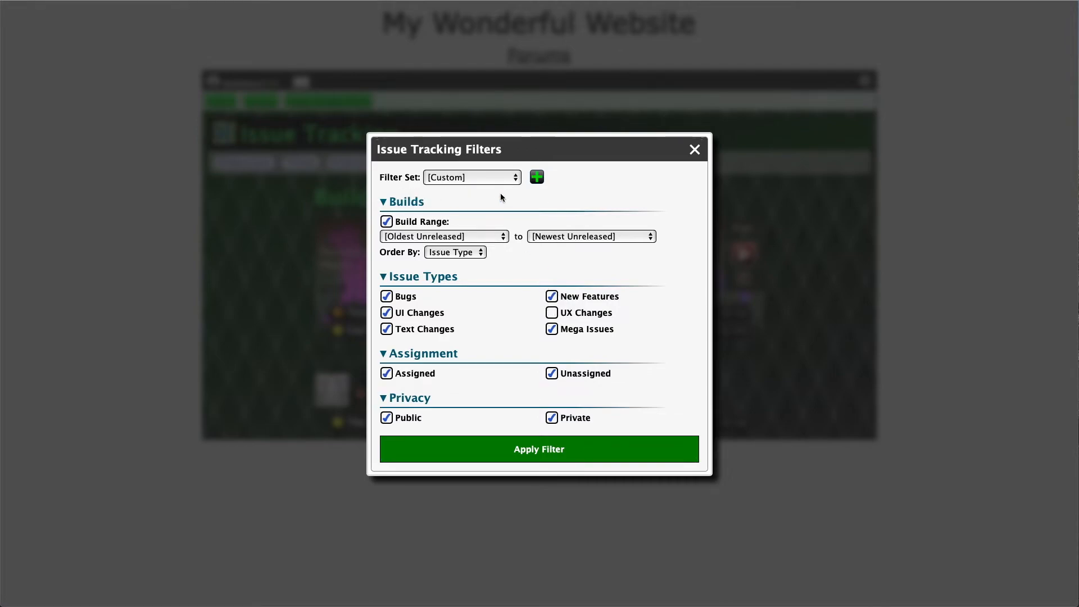
{"action": "left_click", "coordinate": [552, 313]}
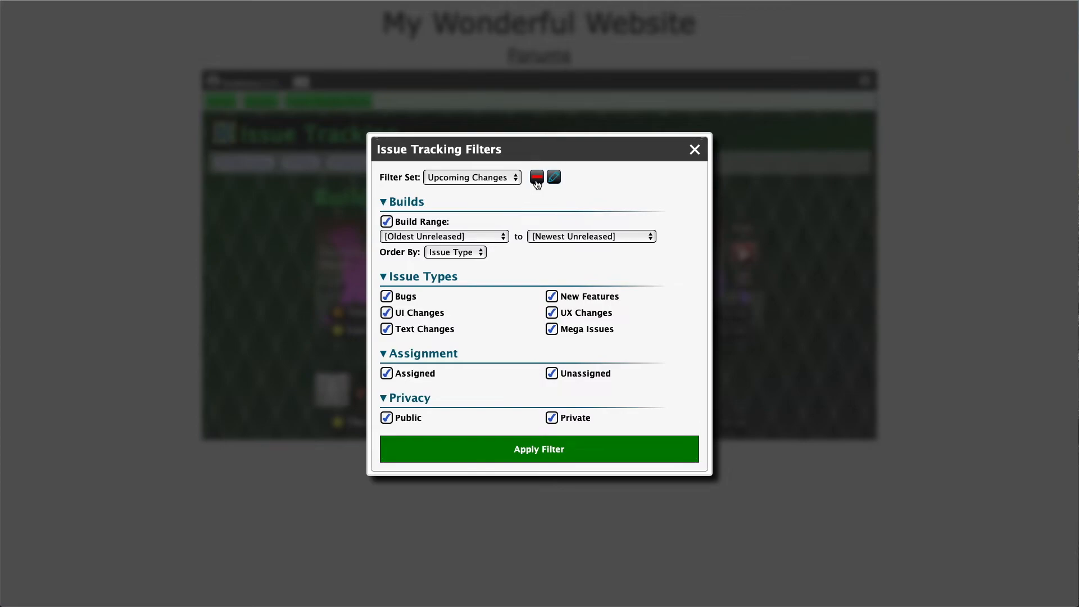
Review the Upcoming Changes filter set's editable settings without changing them, and expand the applied filter's description above the issue list
{"action": "left_click", "coordinate": [553, 178]}
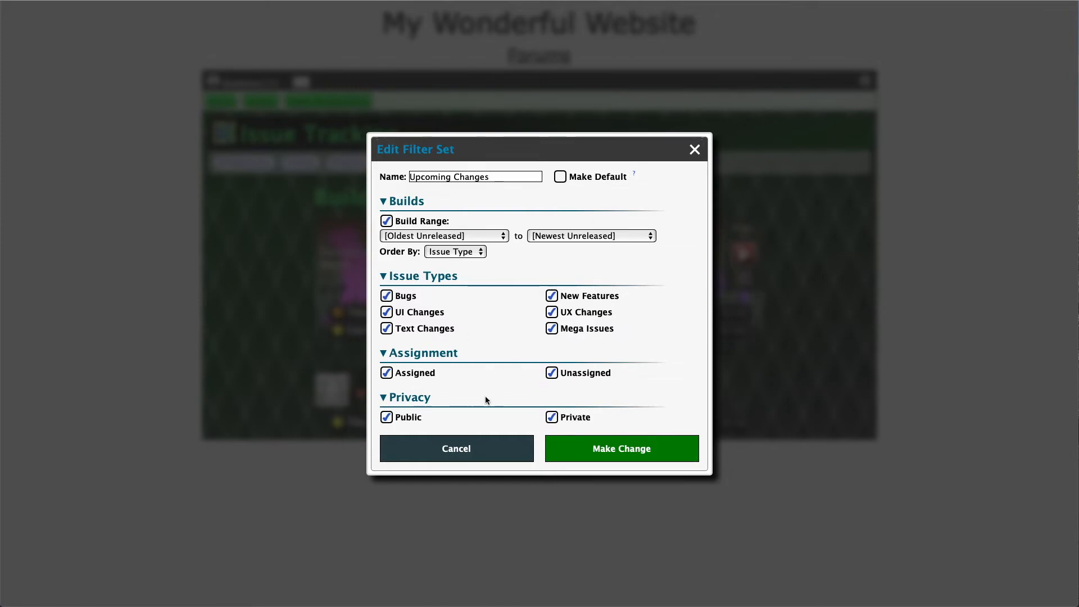
{"action": "left_click", "coordinate": [465, 450]}
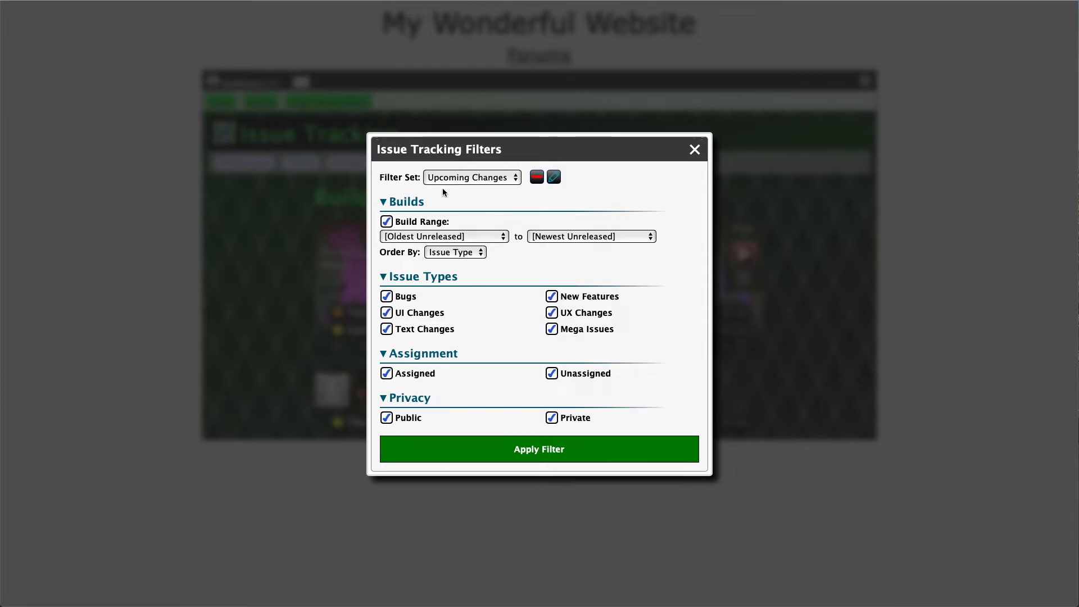
{"action": "left_click", "coordinate": [694, 149]}
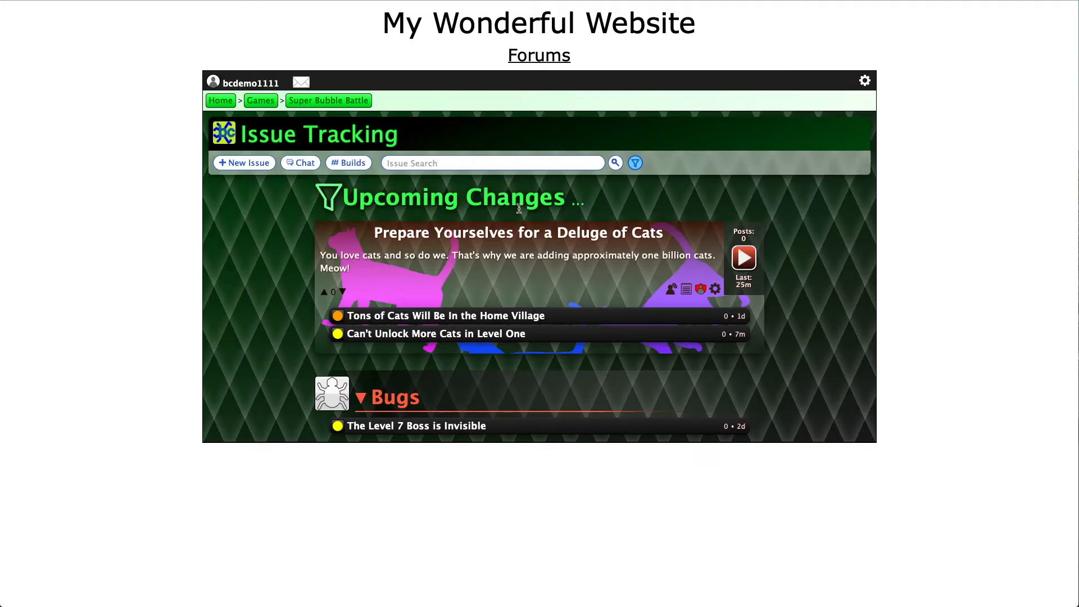
{"action": "left_click", "coordinate": [581, 208]}
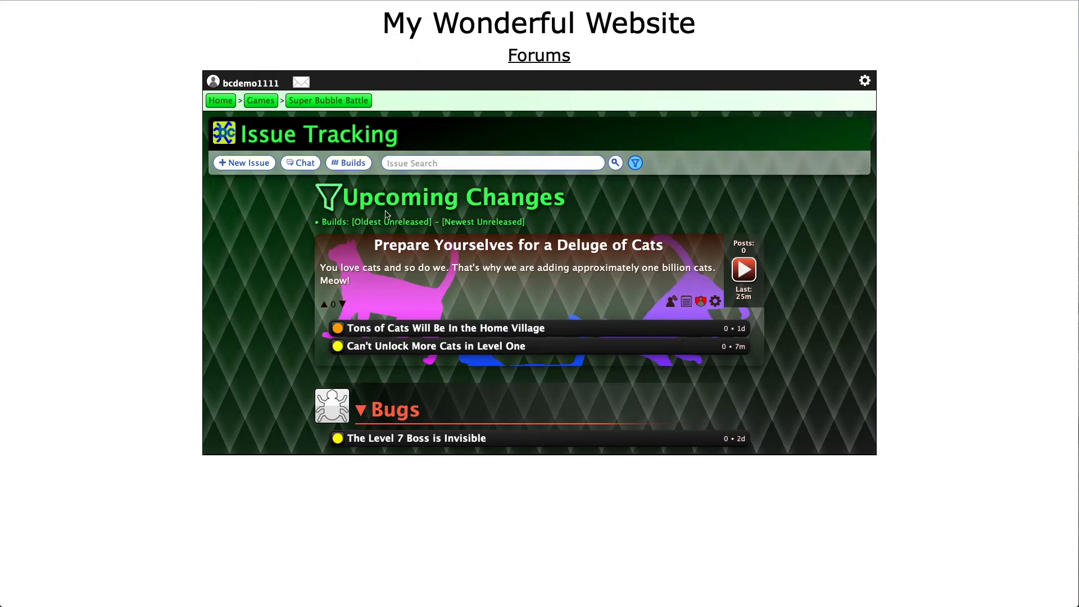
Remove the filter from the issue list and reapply the Upcoming Changes filter set
{"action": "left_click", "coordinate": [636, 164]}
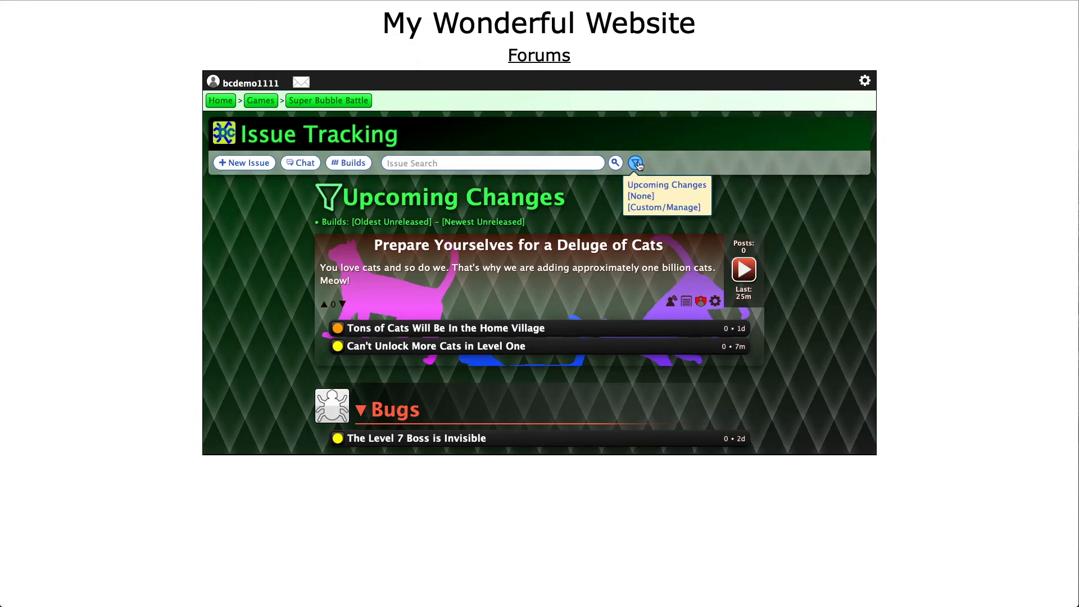
{"action": "left_click", "coordinate": [645, 197]}
{"action": "left_click", "coordinate": [635, 163]}
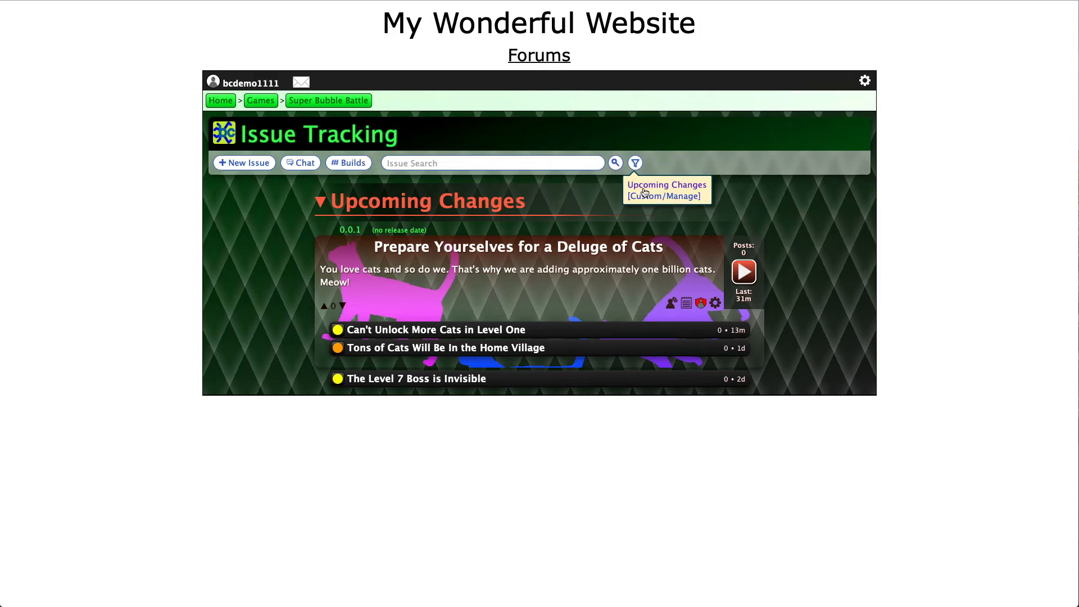
{"action": "left_click", "coordinate": [682, 187]}
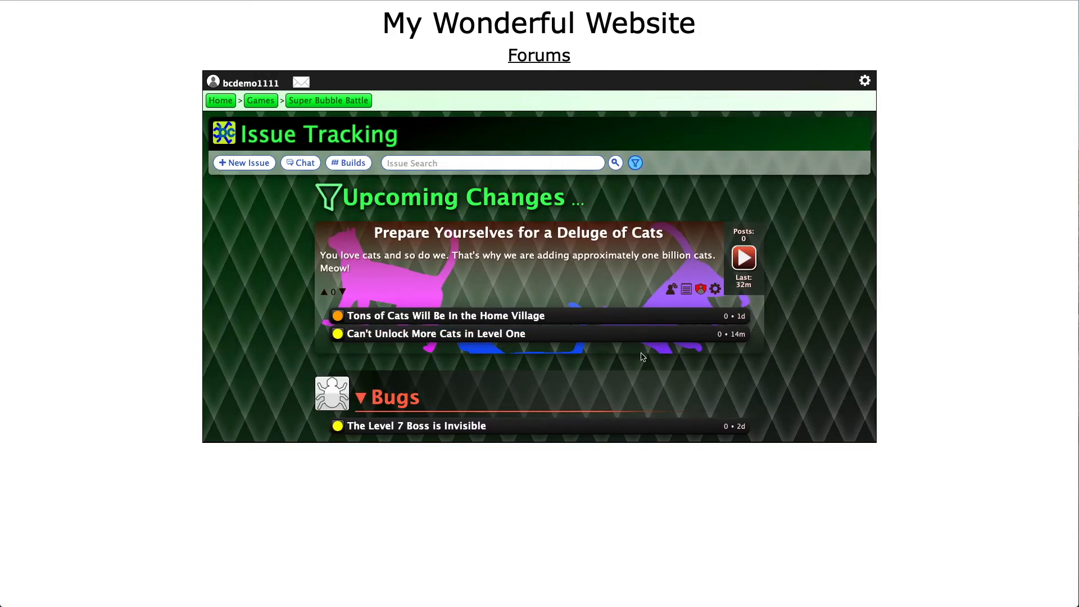
Customize the Upcoming Changes filter to include only Bugs and UX Changes that are unassigned
{"action": "left_click", "coordinate": [636, 163]}
{"action": "left_click", "coordinate": [655, 208]}
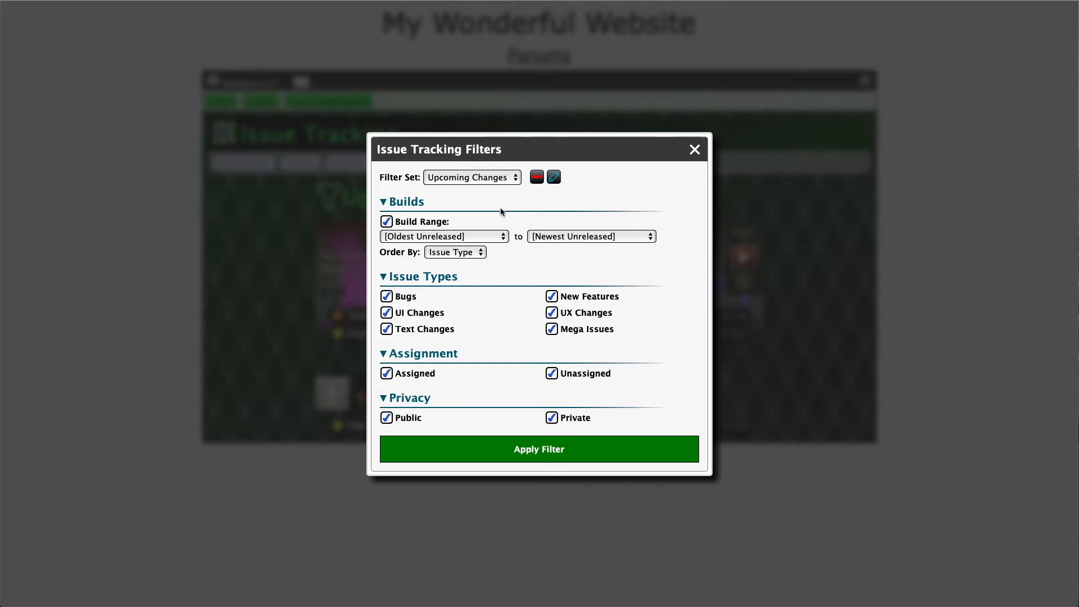
{"action": "left_click", "coordinate": [386, 313]}
{"action": "left_click", "coordinate": [387, 330]}
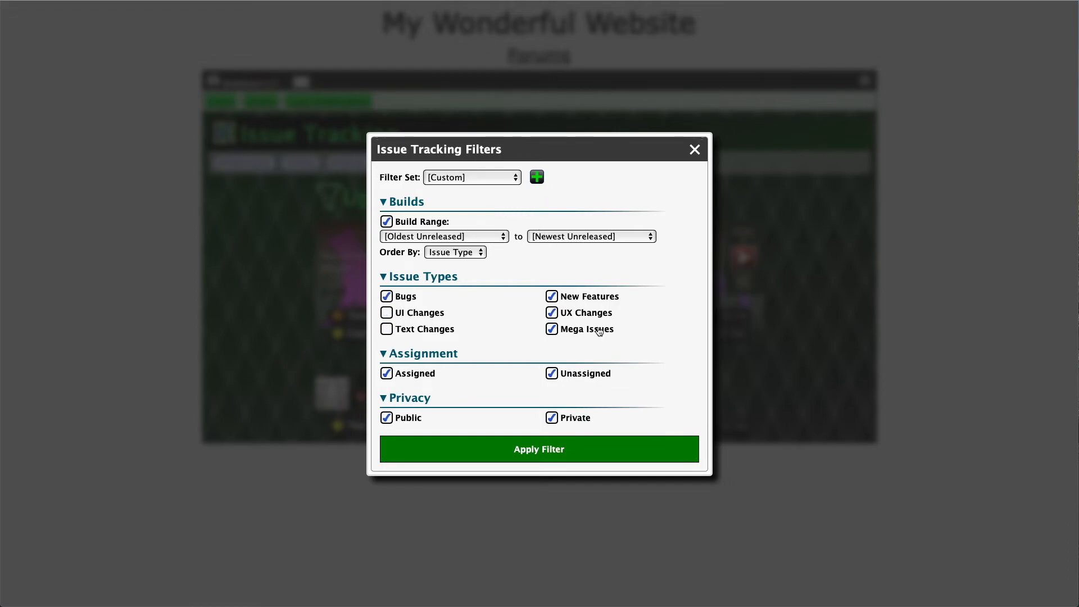
{"action": "left_click", "coordinate": [551, 296]}
{"action": "left_click", "coordinate": [551, 330]}
{"action": "left_click", "coordinate": [388, 374]}
Save the customized filter as a new default filter set named Unassigned at list position 1, and close the filter settings
{"action": "left_click", "coordinate": [538, 179]}
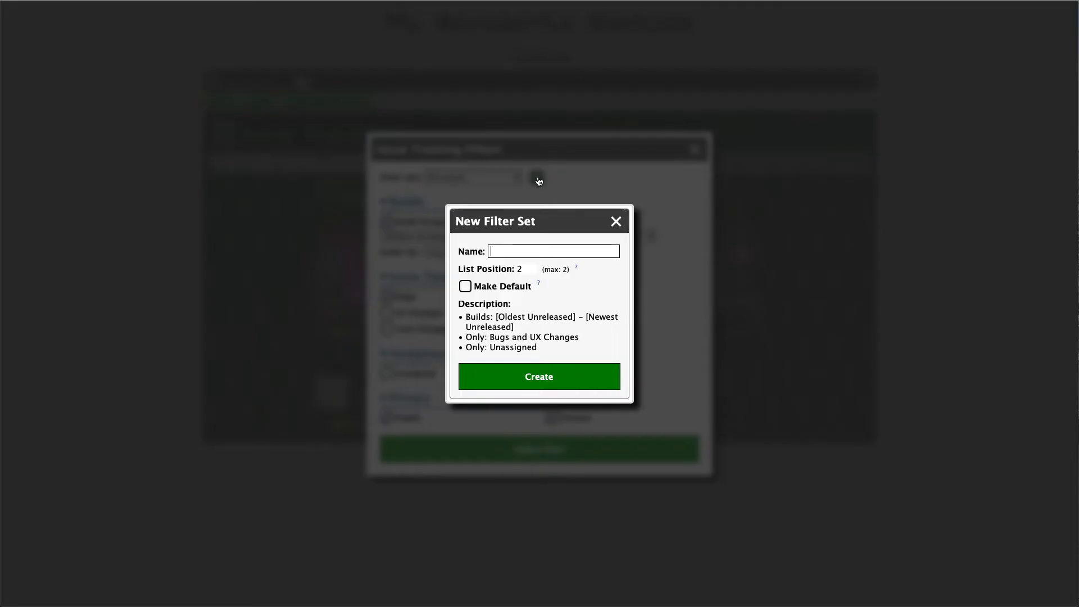
{"action": "type", "text": "Unassigned"}
{"action": "left_click_drag", "start_coordinate": [525, 268], "coordinate": [496, 269]}
{"action": "type", "text": "1"}
{"action": "left_click", "coordinate": [539, 377]}
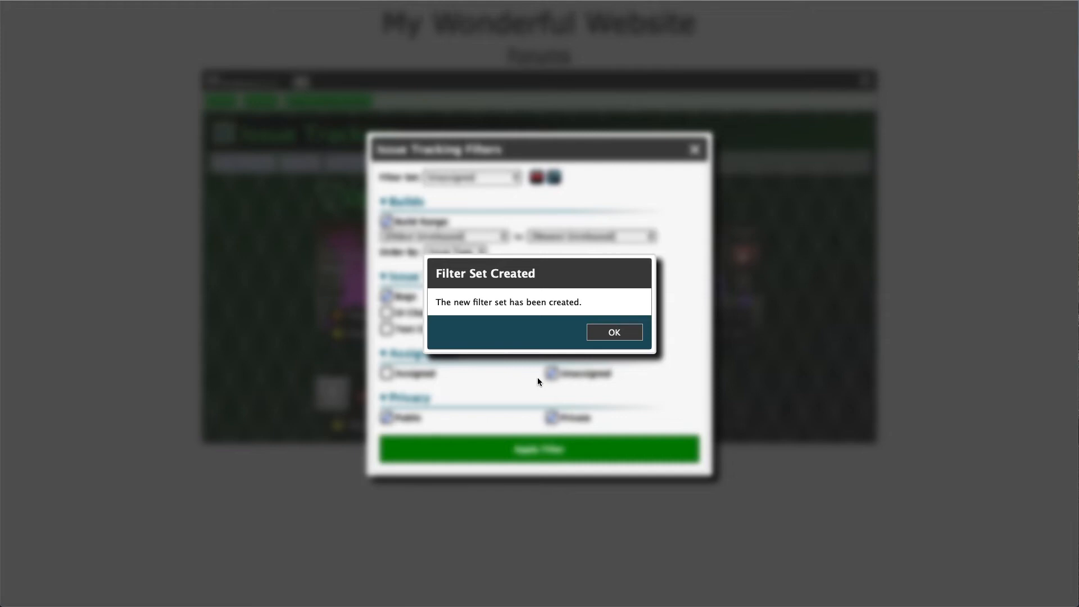
{"action": "left_click", "coordinate": [614, 333]}
{"action": "left_click", "coordinate": [695, 150]}
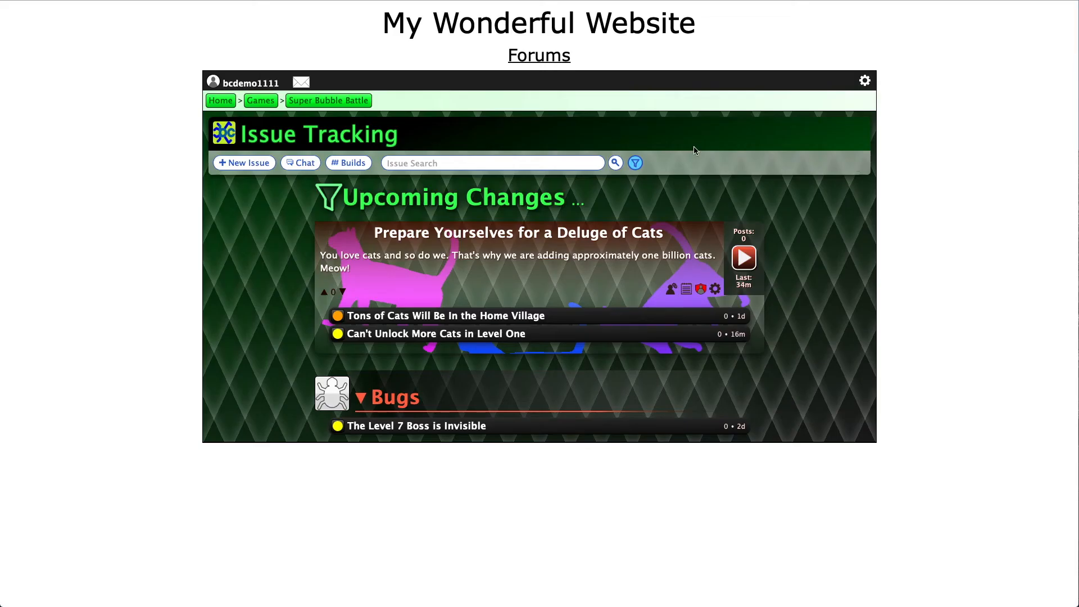
Return to the Super Bubble Battle forum, reopen its Issue Tracking, and expand the description of the default filter
{"action": "left_click", "coordinate": [351, 103]}
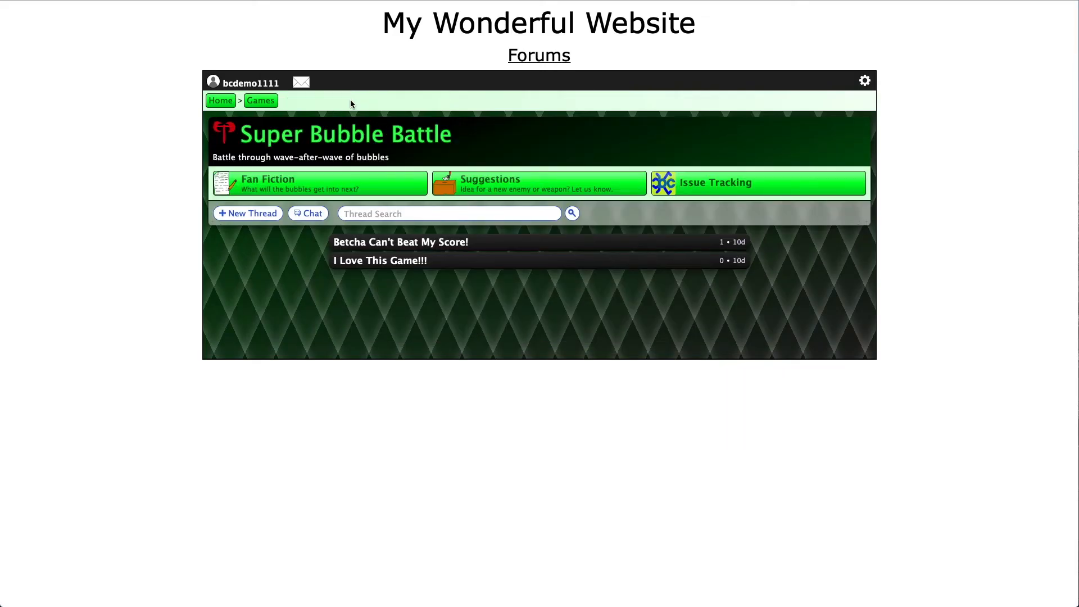
{"action": "left_click", "coordinate": [738, 191]}
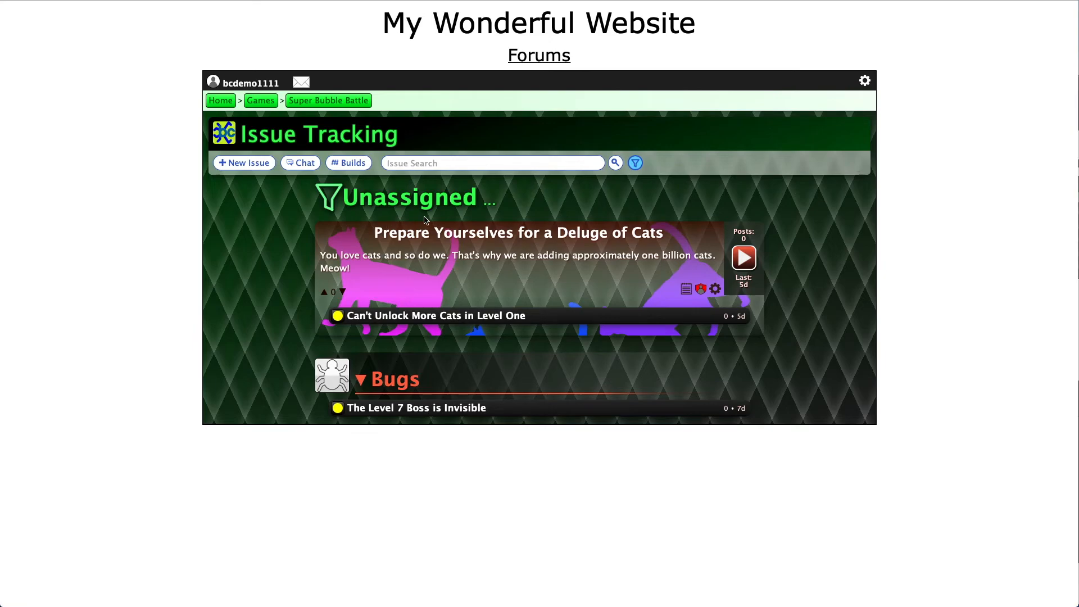
{"action": "left_click", "coordinate": [492, 208]}
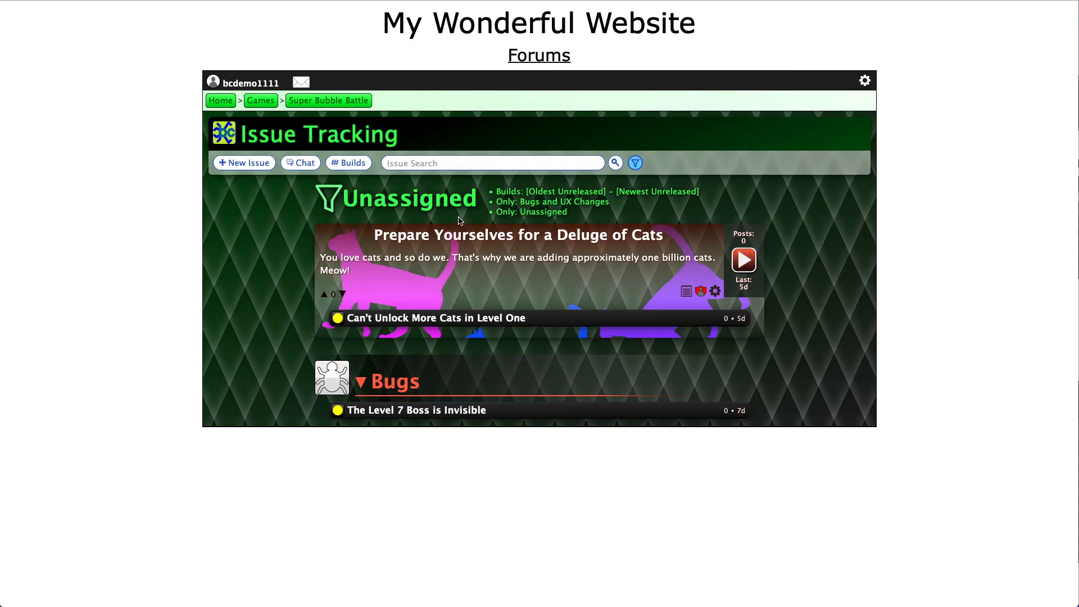
Edit the Unassigned filter set so it is no longer the default, and save the change
{"action": "left_click", "coordinate": [635, 163]}
{"action": "left_click", "coordinate": [650, 219]}
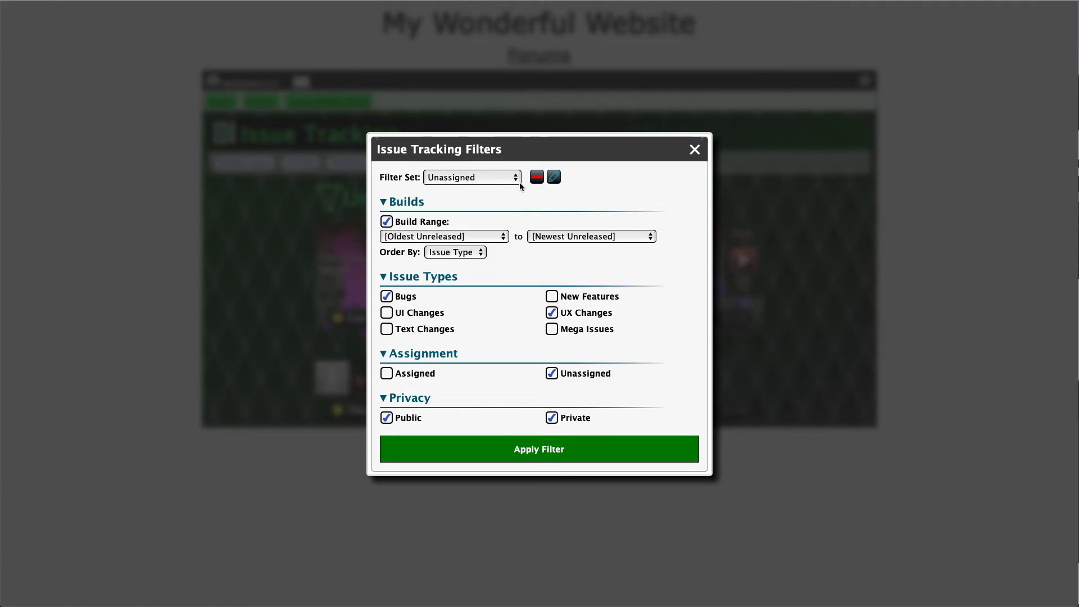
{"action": "left_click", "coordinate": [554, 177]}
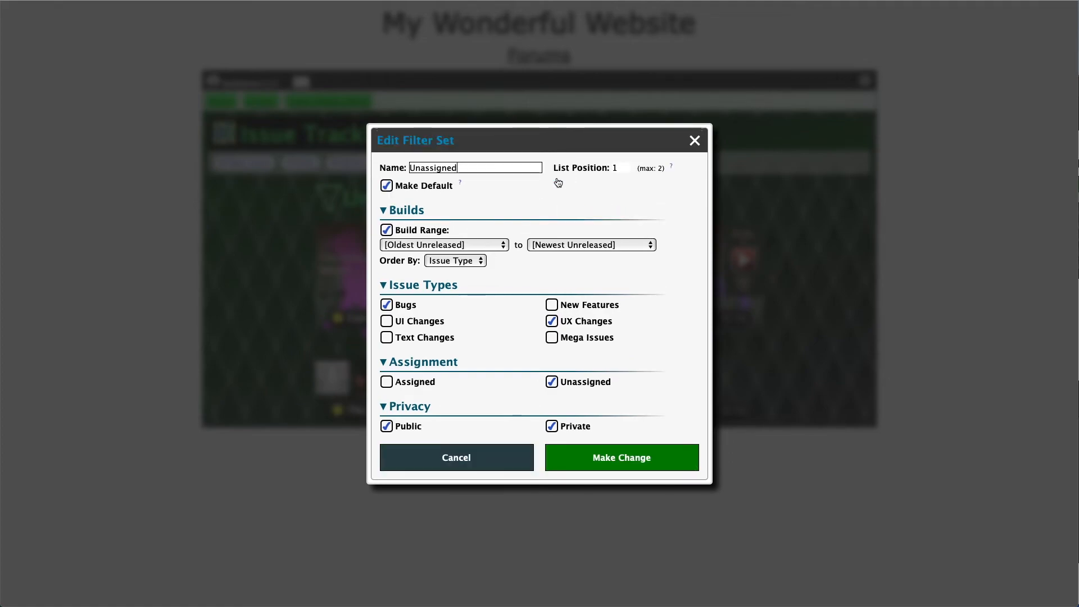
{"action": "left_click", "coordinate": [400, 187]}
{"action": "left_click", "coordinate": [655, 463]}
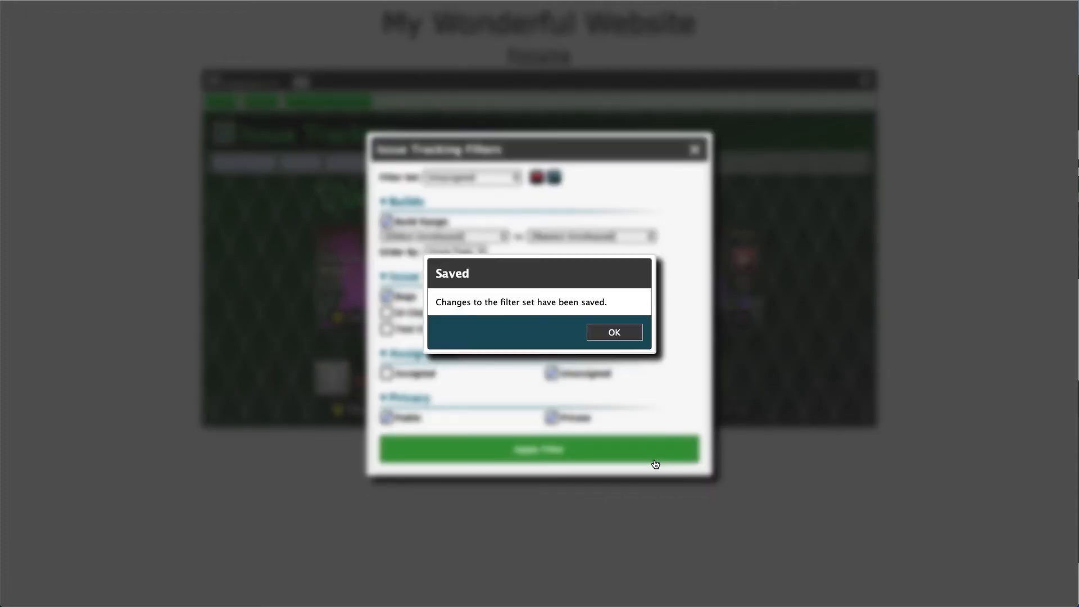
{"action": "left_click", "coordinate": [609, 336]}
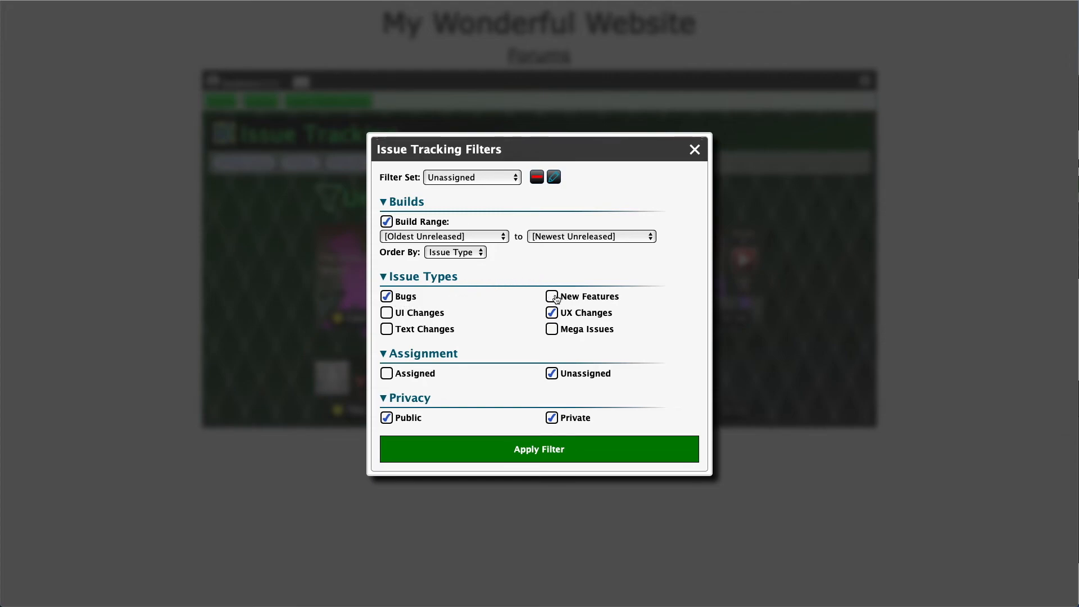
Set the filter's issue types to Bugs, New Features and Text Changes, and enable the Level field to view its choices
{"action": "left_click", "coordinate": [552, 296]}
{"action": "left_click", "coordinate": [553, 314]}
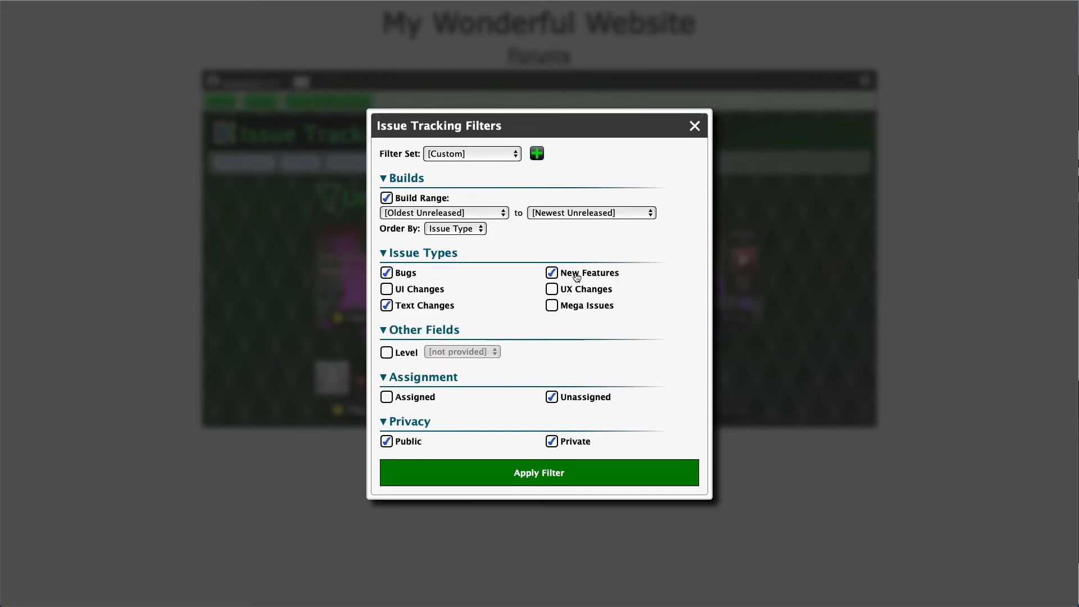
{"action": "left_click", "coordinate": [386, 353]}
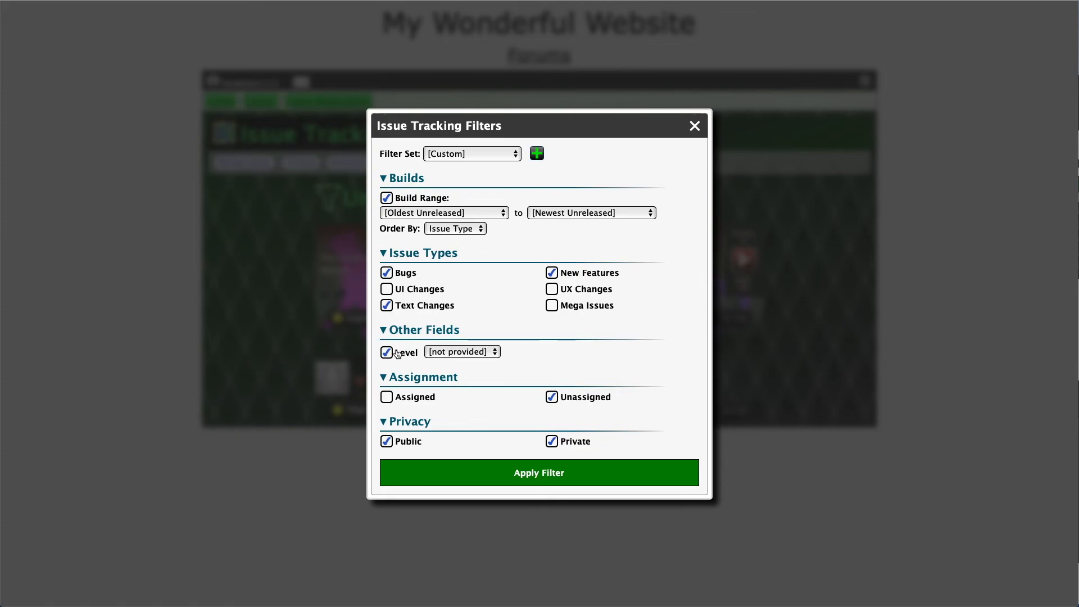
{"action": "left_click", "coordinate": [476, 351]}
{"action": "left_click", "coordinate": [488, 313]}
Limit the filter's issue types to Bugs only, and view the Level field's choices again
{"action": "left_click", "coordinate": [387, 305]}
{"action": "left_click", "coordinate": [552, 274]}
{"action": "left_click", "coordinate": [386, 353]}
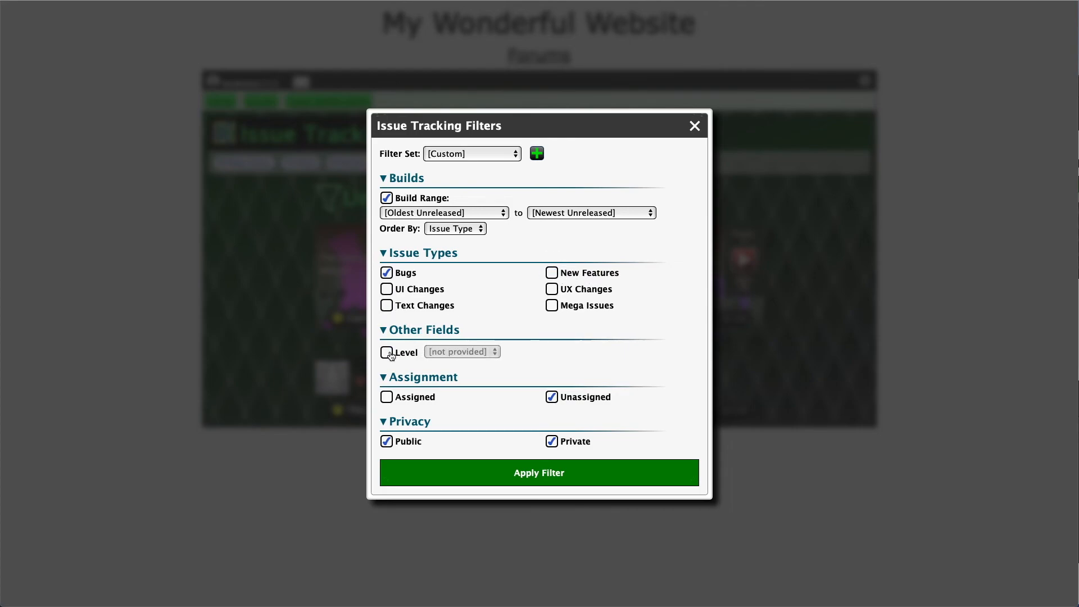
{"action": "left_click", "coordinate": [458, 352]}
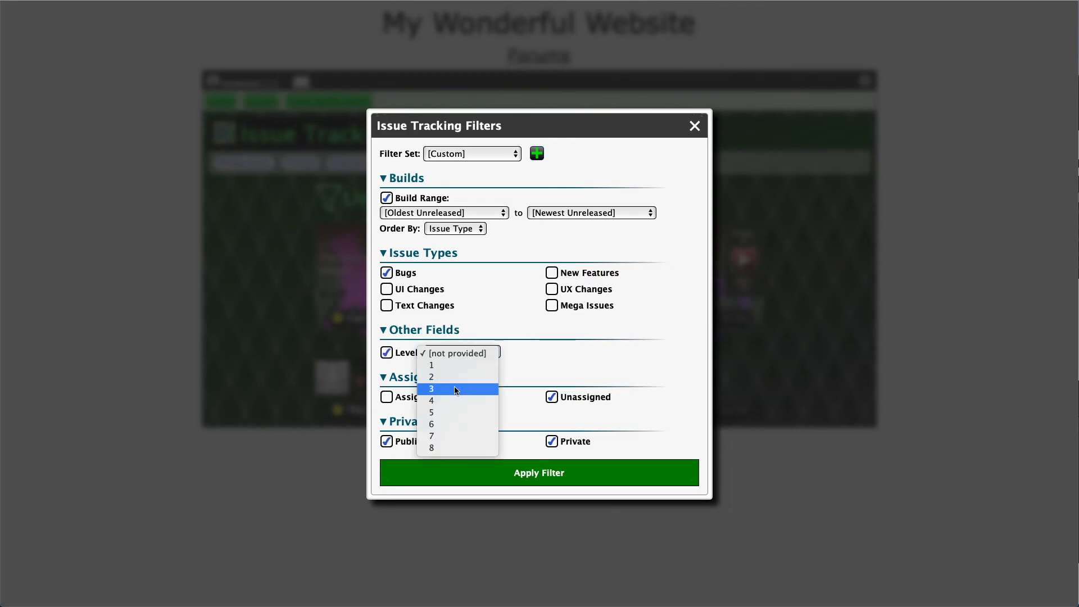
{"action": "left_click", "coordinate": [494, 325]}
Add Text Changes to the filter's issue types, and try including UI Changes before excluding it again
{"action": "left_click", "coordinate": [387, 305]}
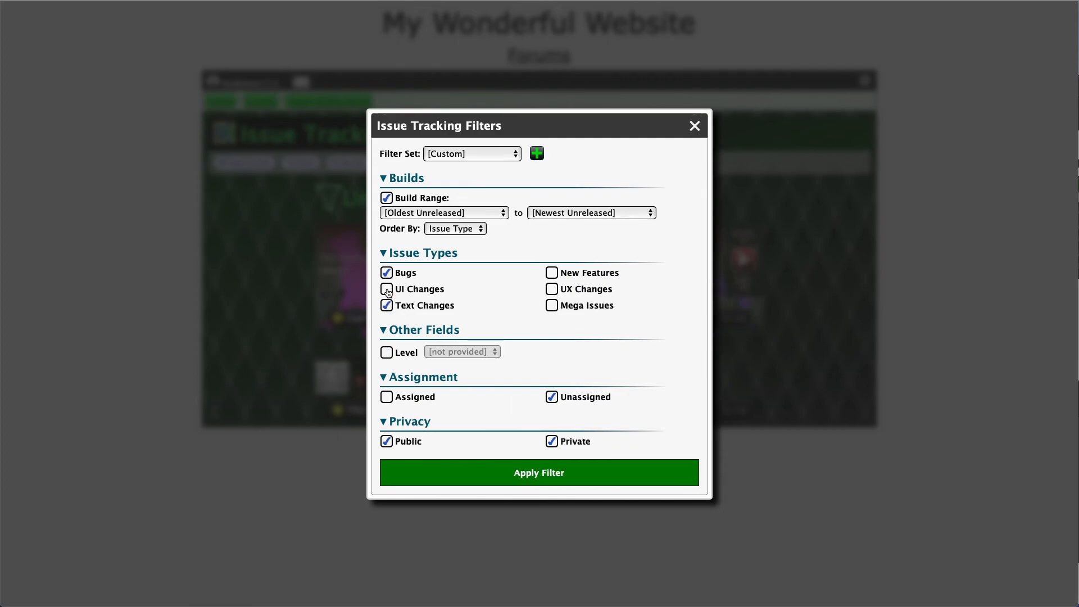
{"action": "left_click", "coordinate": [386, 289]}
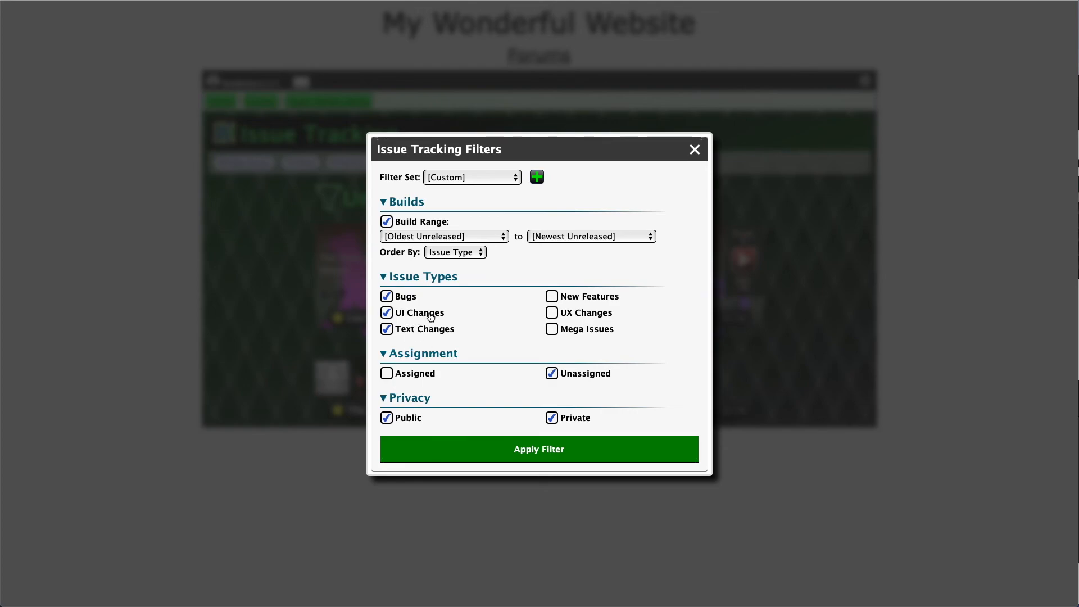
{"action": "left_click", "coordinate": [387, 313]}
Restrict the custom filter to issues with Level 1 and apply it
{"action": "left_click", "coordinate": [386, 352]}
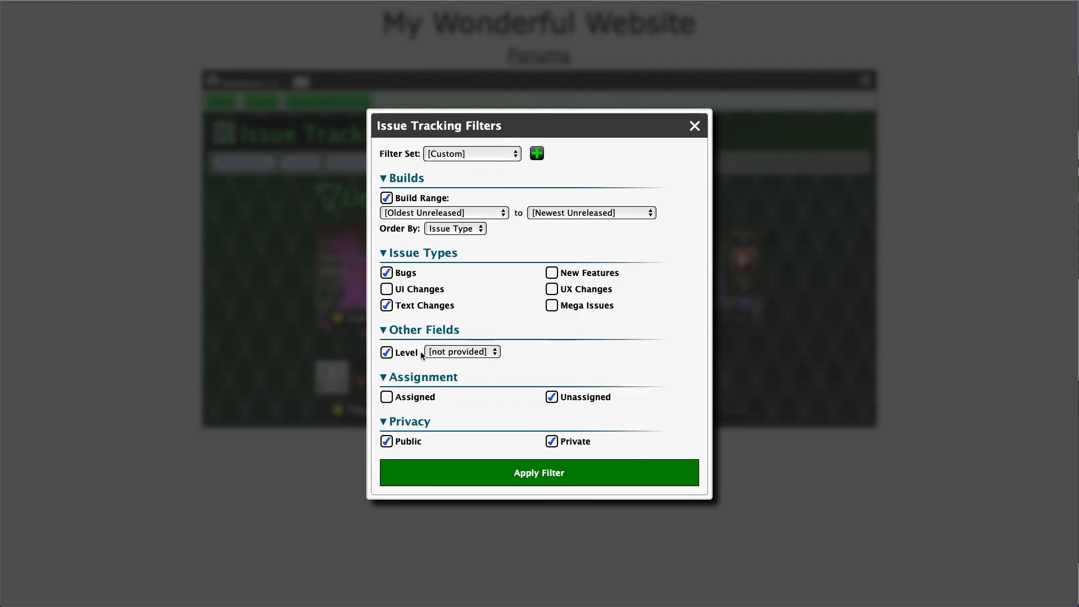
{"action": "left_click", "coordinate": [460, 353]}
{"action": "left_click", "coordinate": [457, 364]}
{"action": "left_click", "coordinate": [533, 475]}
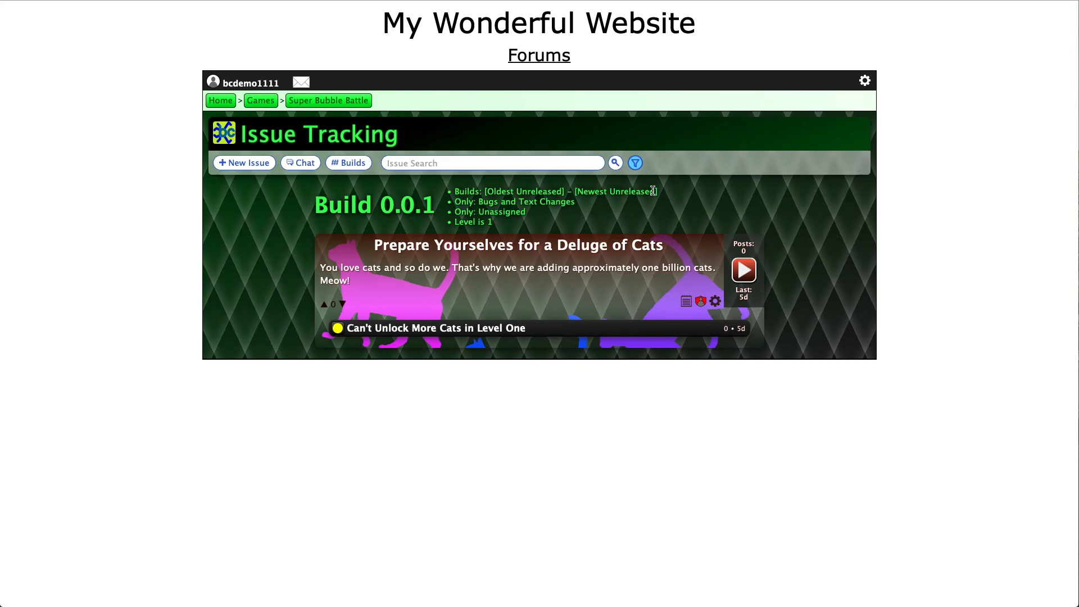
Expand the issue "Can't Unlock More Cats in Level One" and check the Level choices in its additional info without changing them
{"action": "left_click", "coordinate": [600, 328]}
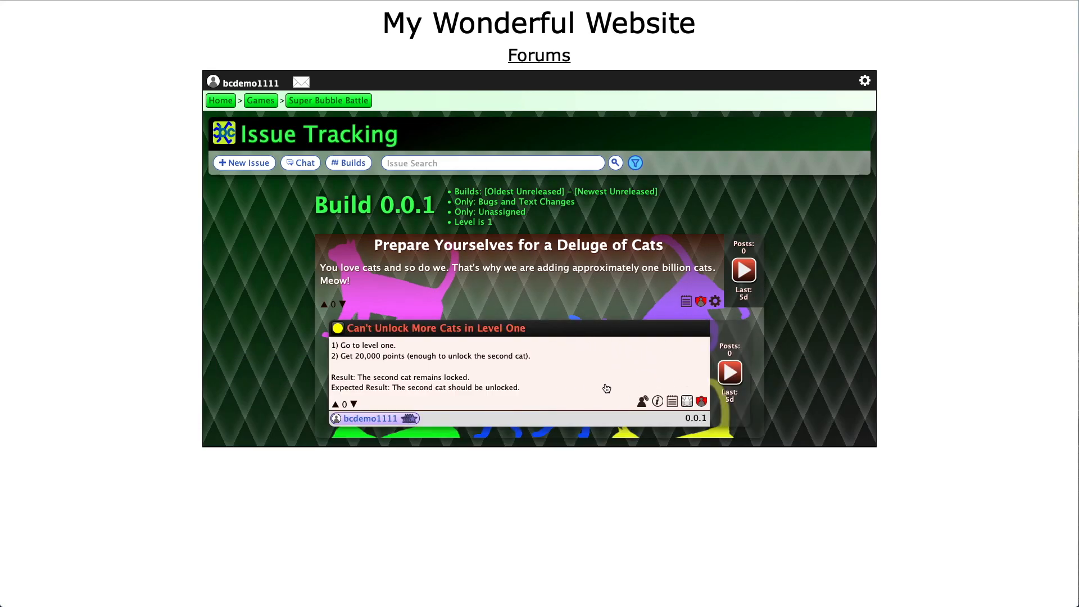
{"action": "left_click", "coordinate": [658, 401]}
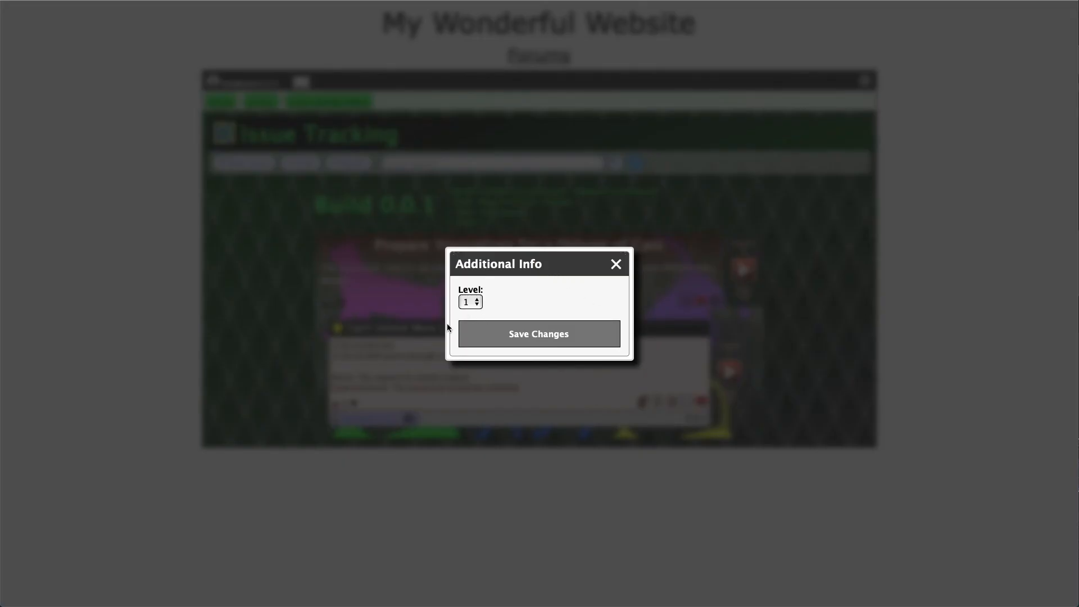
{"action": "left_click", "coordinate": [469, 304]}
{"action": "left_click", "coordinate": [503, 301]}
{"action": "left_click", "coordinate": [617, 264]}
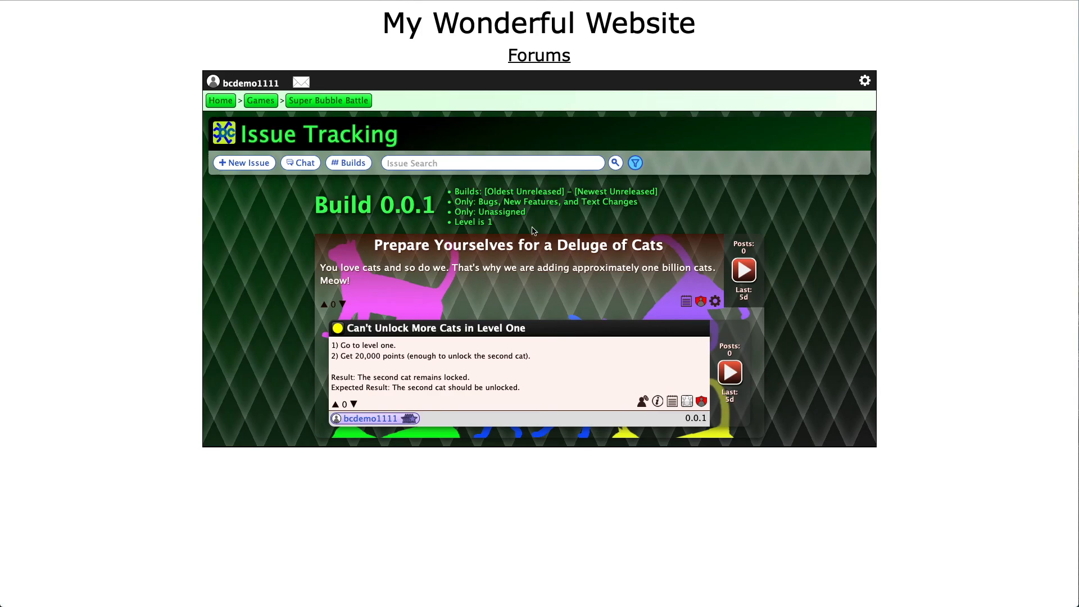
Remove the custom filter from the issue list
{"action": "left_click", "coordinate": [635, 163]}
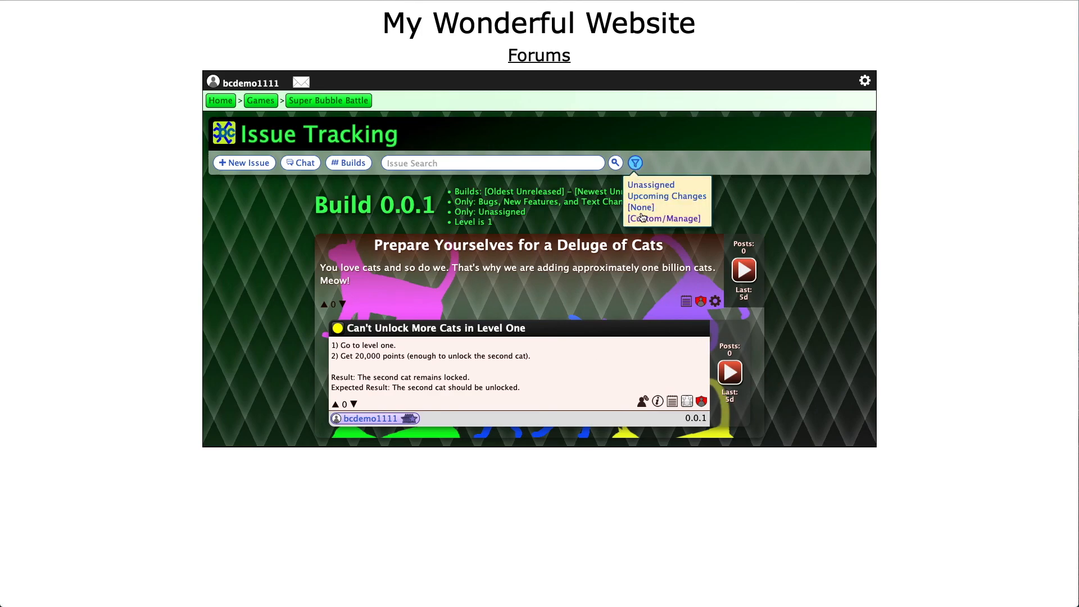
{"action": "left_click", "coordinate": [642, 215]}
View the blank new issue form and the release builds settings, closing both without changes
{"action": "left_click", "coordinate": [253, 166]}
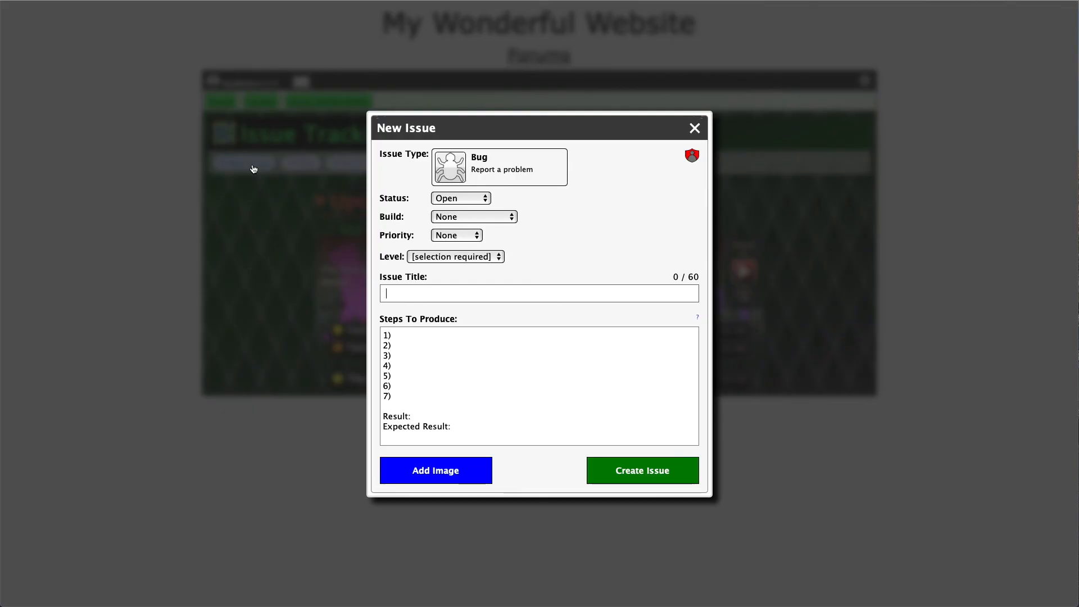
{"action": "left_click", "coordinate": [695, 129]}
{"action": "left_click", "coordinate": [355, 163]}
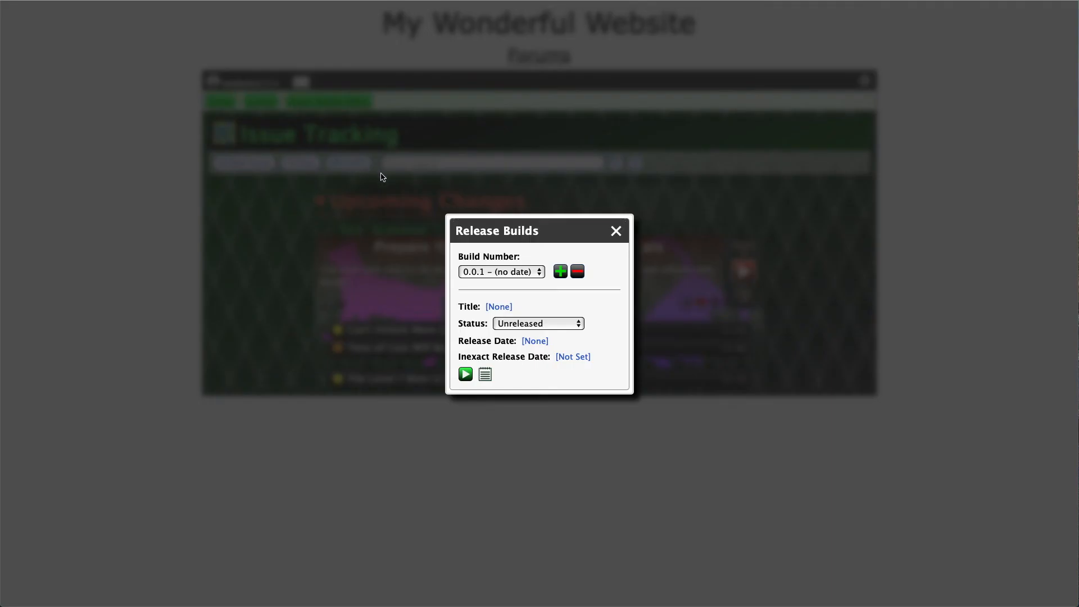
{"action": "left_click", "coordinate": [616, 231]}
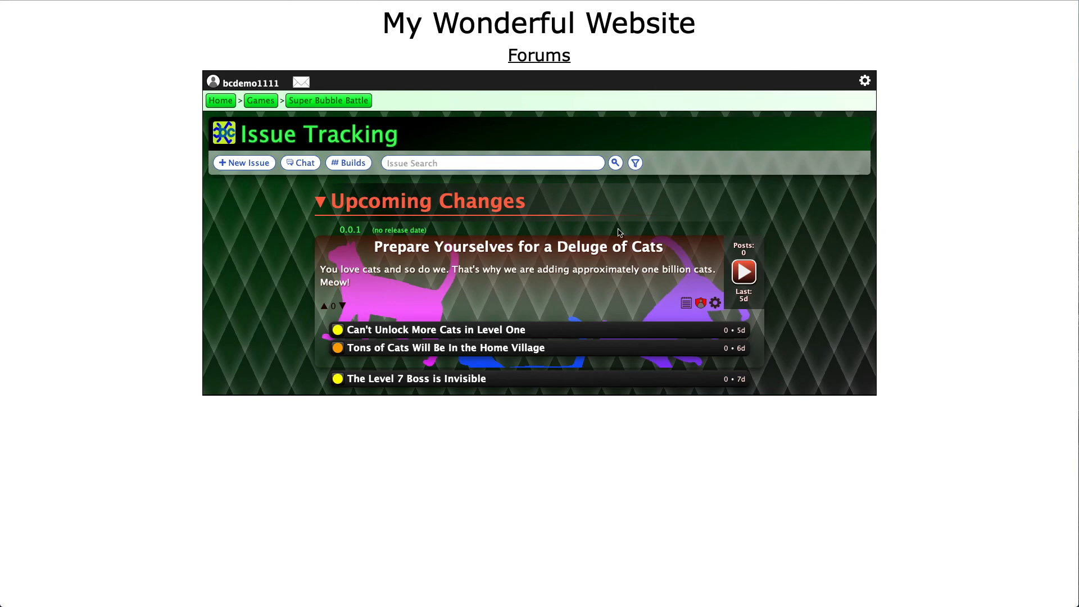